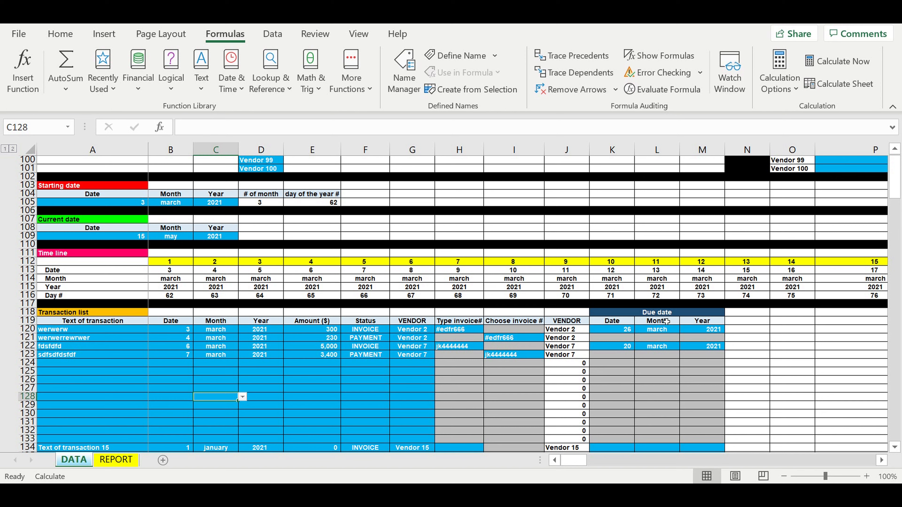
# Step: Compare the due dates and transaction entries on the DATA sheet with the invoice number list on the REPORT sheet
pyautogui.moveTo(635, 317); pyautogui.dragTo(639, 363)
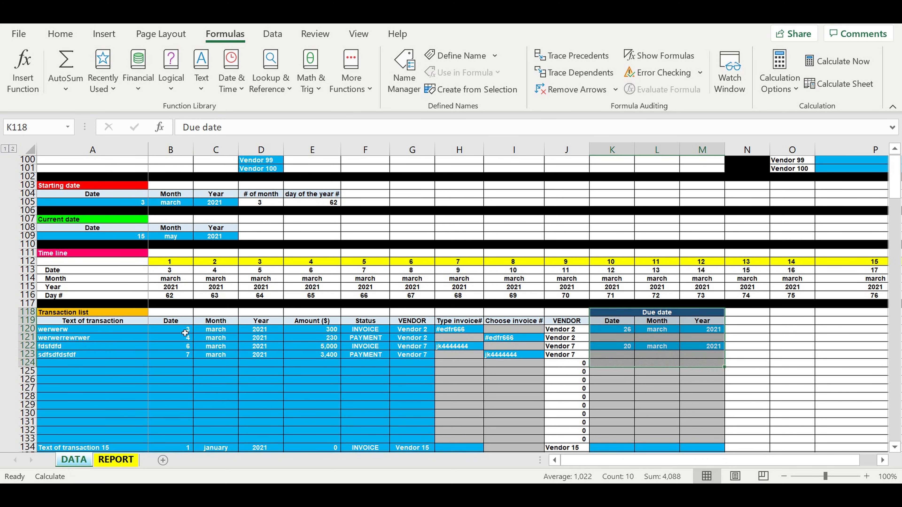
pyautogui.click(105, 461)
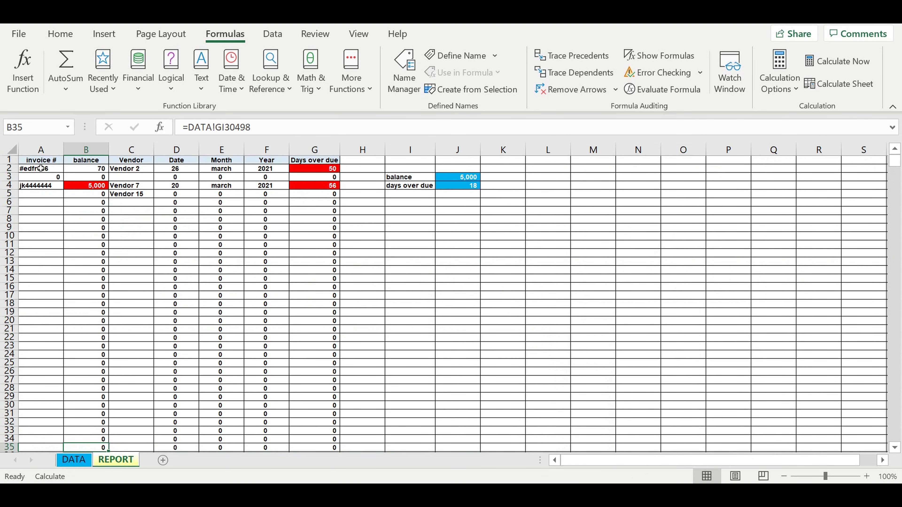
pyautogui.moveTo(30, 171); pyautogui.dragTo(39, 211)
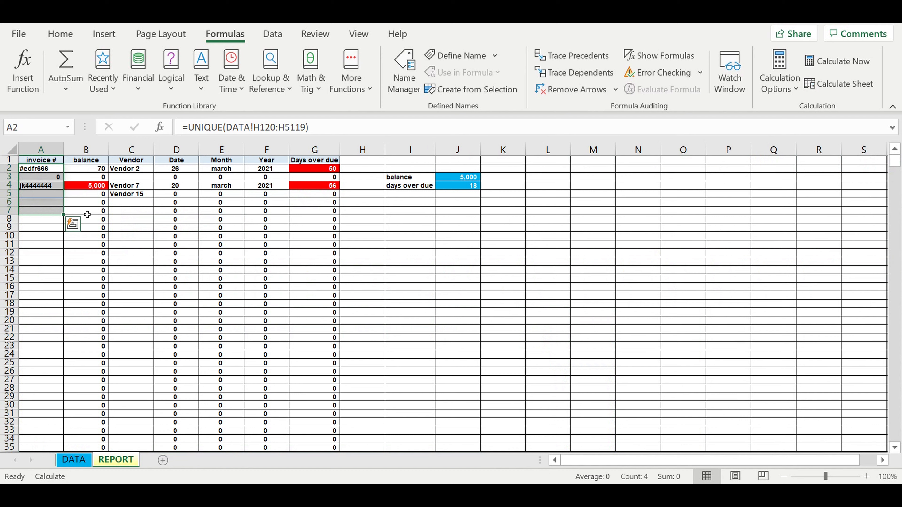
pyautogui.click(74, 460)
pyautogui.click(279, 358)
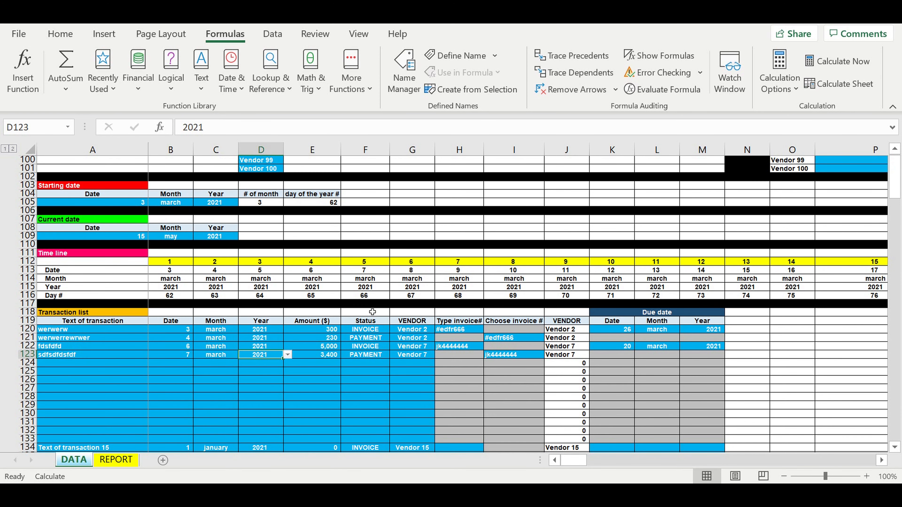
pyautogui.click(169, 347)
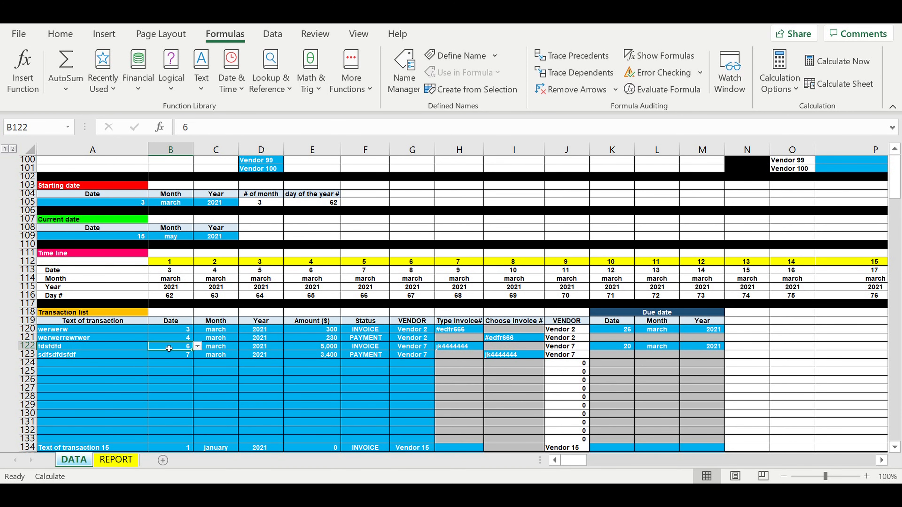
pyautogui.click(116, 460)
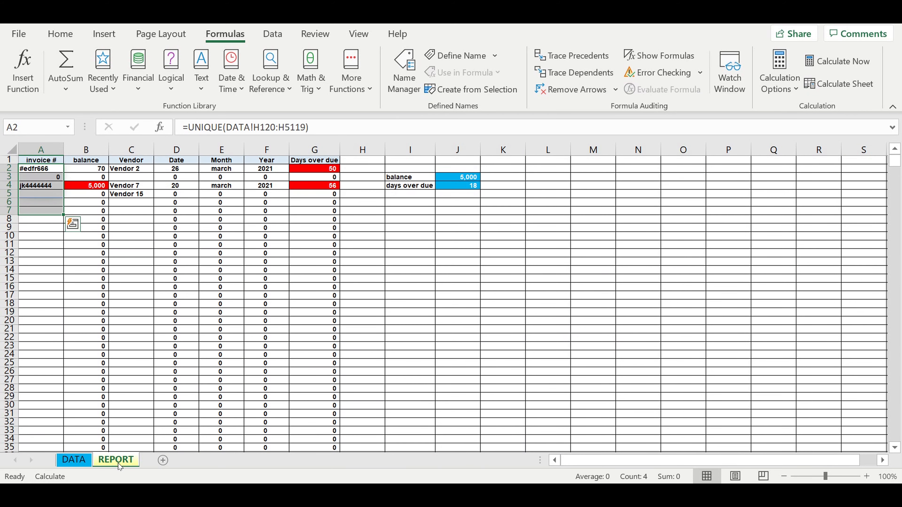
pyautogui.click(47, 192)
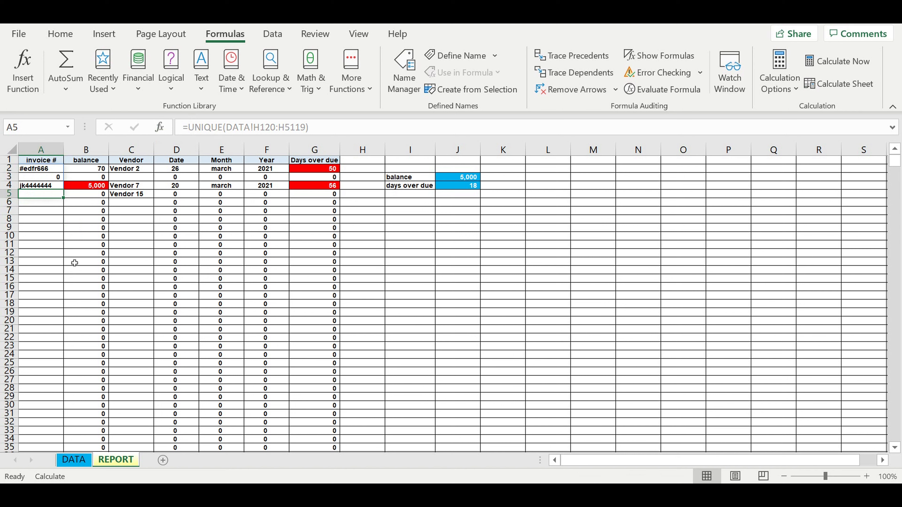
pyautogui.click(79, 461)
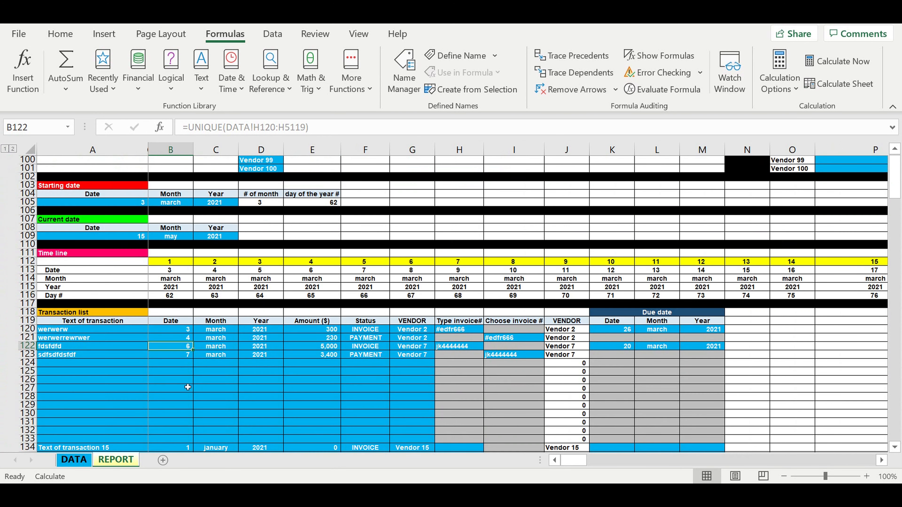
pyautogui.click(411, 357)
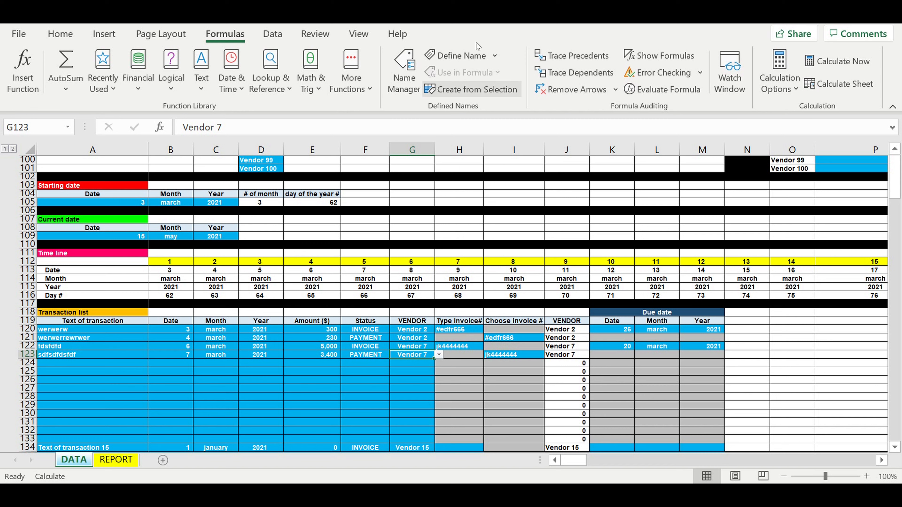
# Step: Check the workbook's calculation mode options and review the Status entries in the transaction list
pyautogui.click(788, 93)
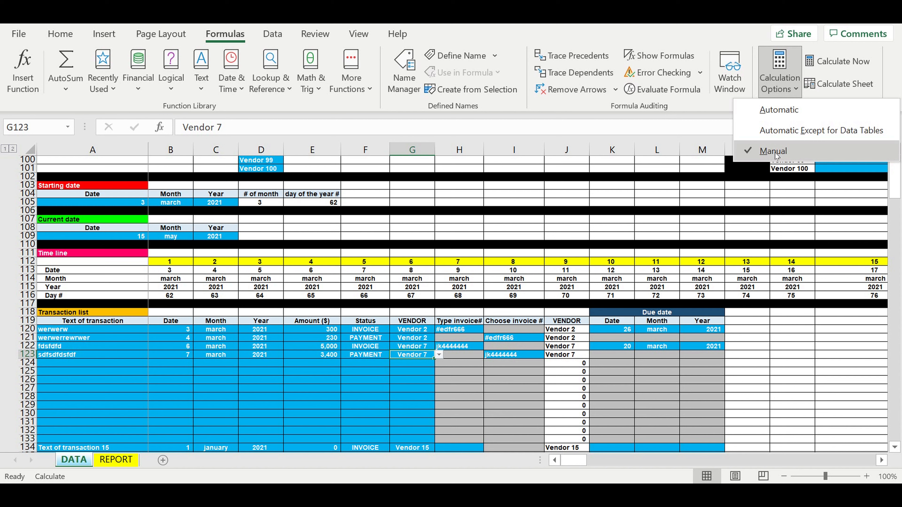
pyautogui.click(279, 364)
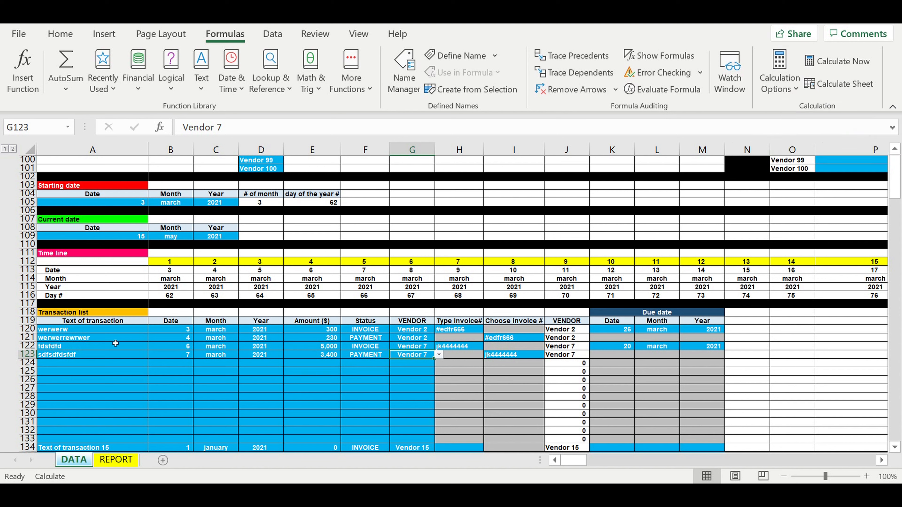
pyautogui.click(104, 334)
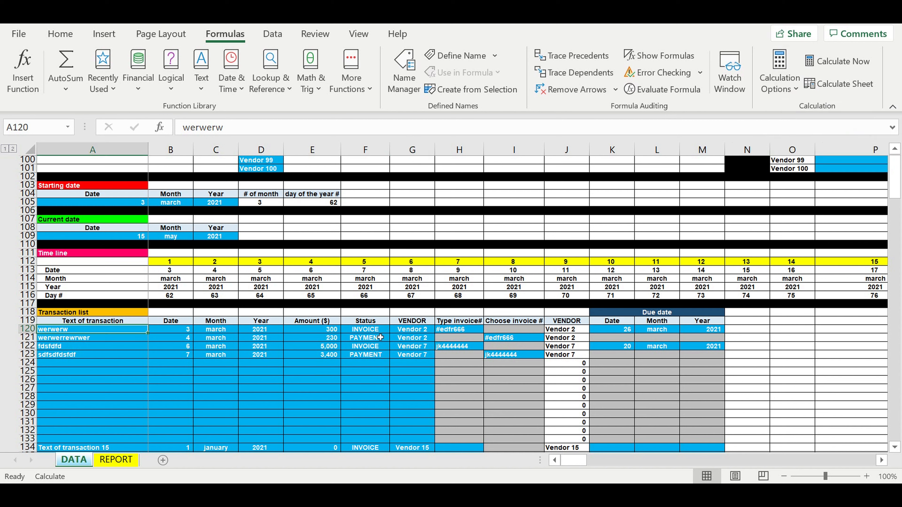
pyautogui.moveTo(371, 331); pyautogui.dragTo(384, 356)
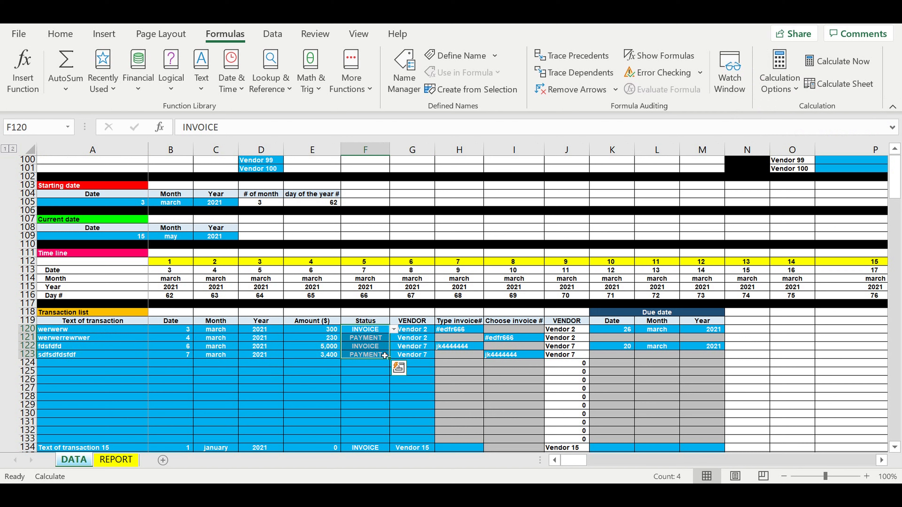
pyautogui.click(780, 80)
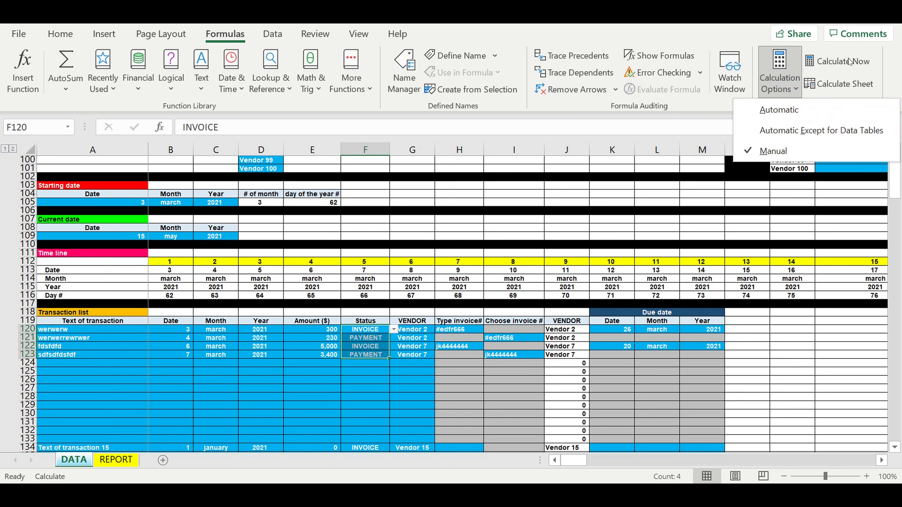
pyautogui.click(407, 389)
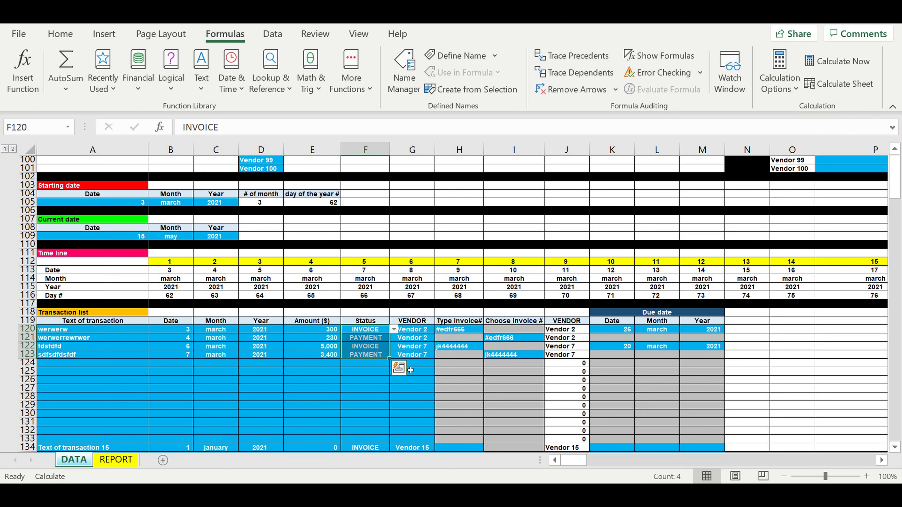
pyautogui.click(355, 400)
pyautogui.click(382, 339)
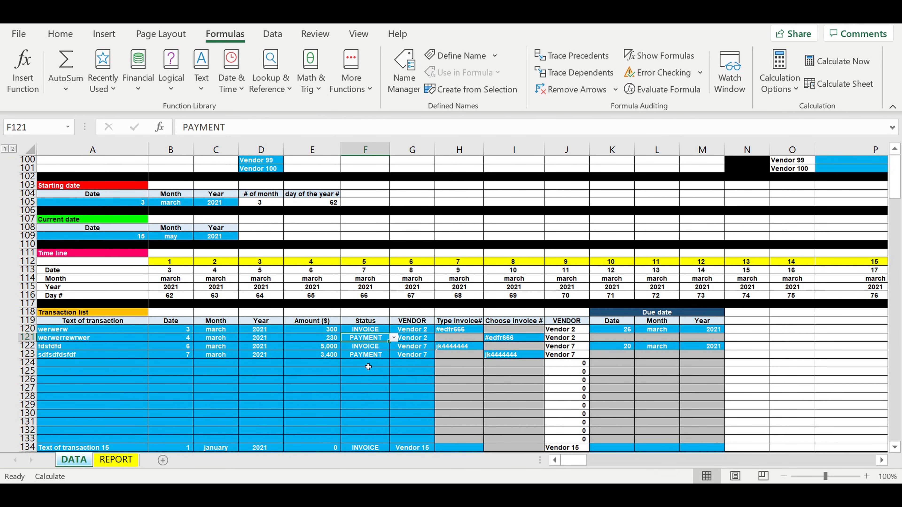
# Step: Examine the invoice number, balance, vendor and days overdue columns on the REPORT sheet
pyautogui.click(121, 460)
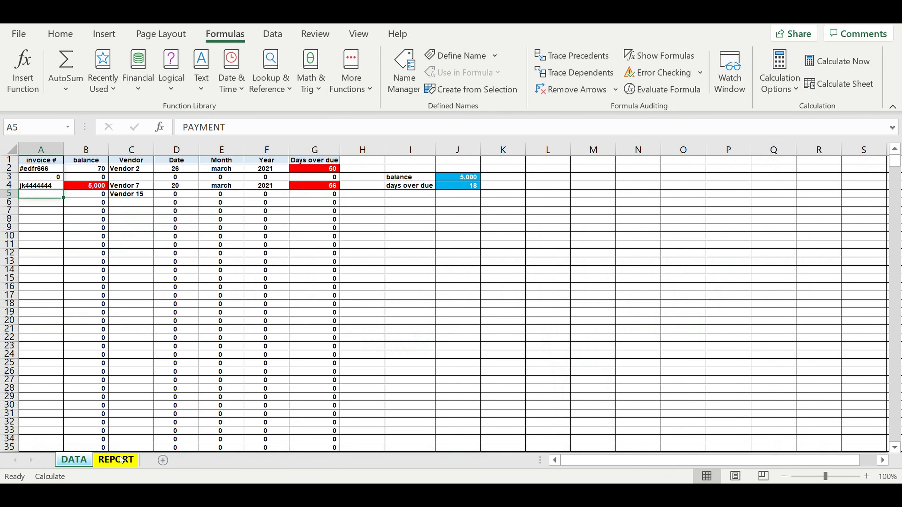
pyautogui.moveTo(46, 170); pyautogui.dragTo(37, 292)
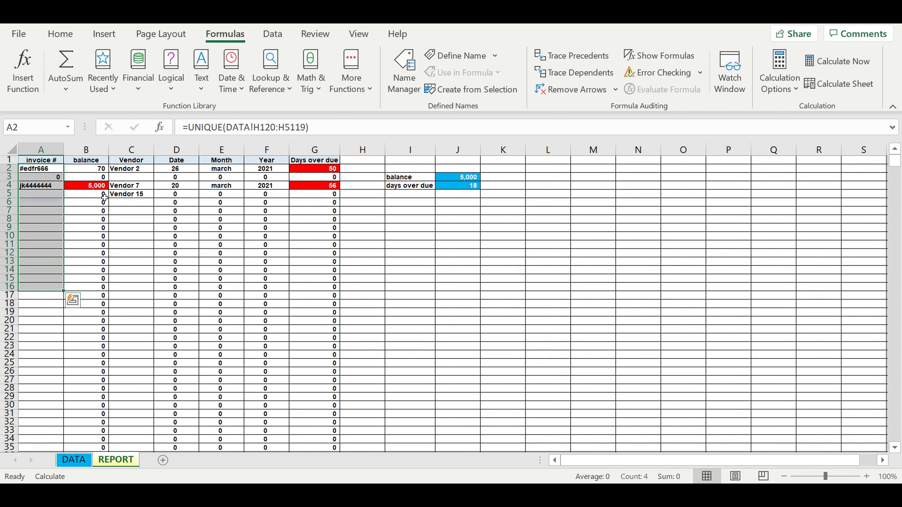
pyautogui.click(87, 169)
pyautogui.moveTo(73, 269); pyautogui.dragTo(72, 296)
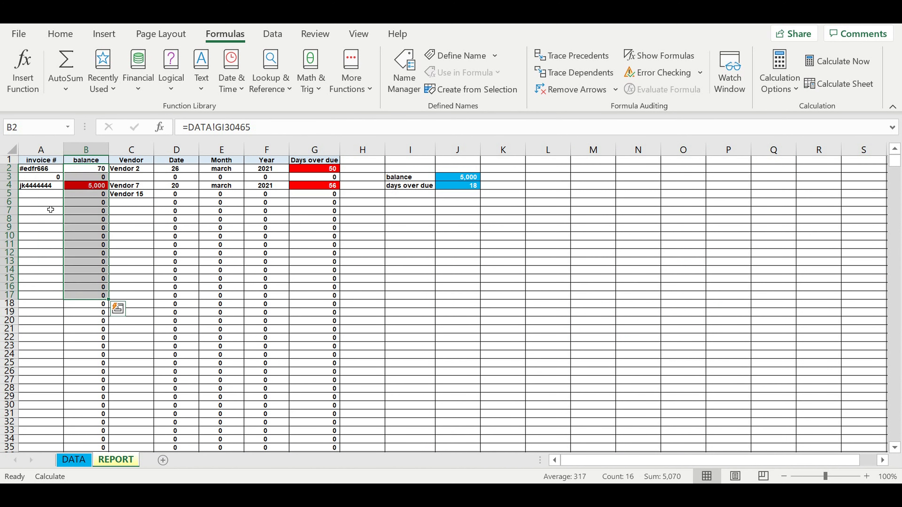
pyautogui.moveTo(31, 170); pyautogui.dragTo(34, 303)
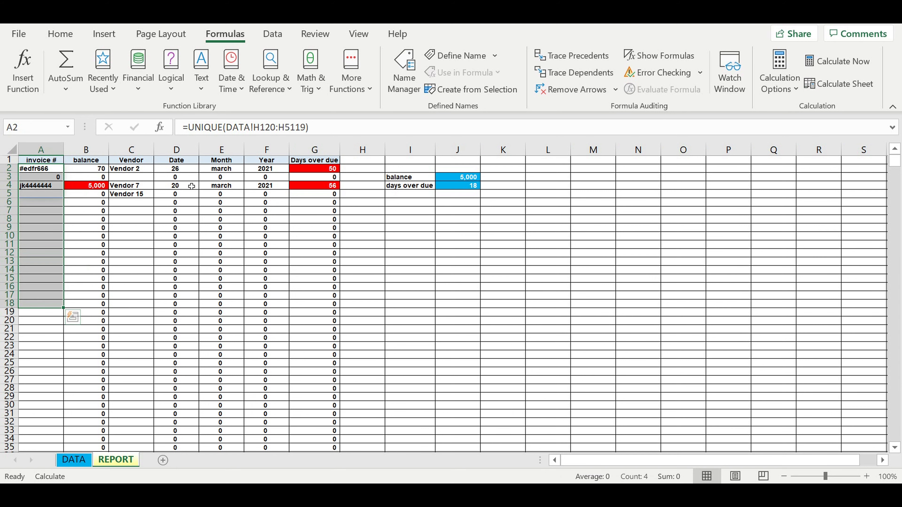
pyautogui.moveTo(125, 174); pyautogui.dragTo(126, 264)
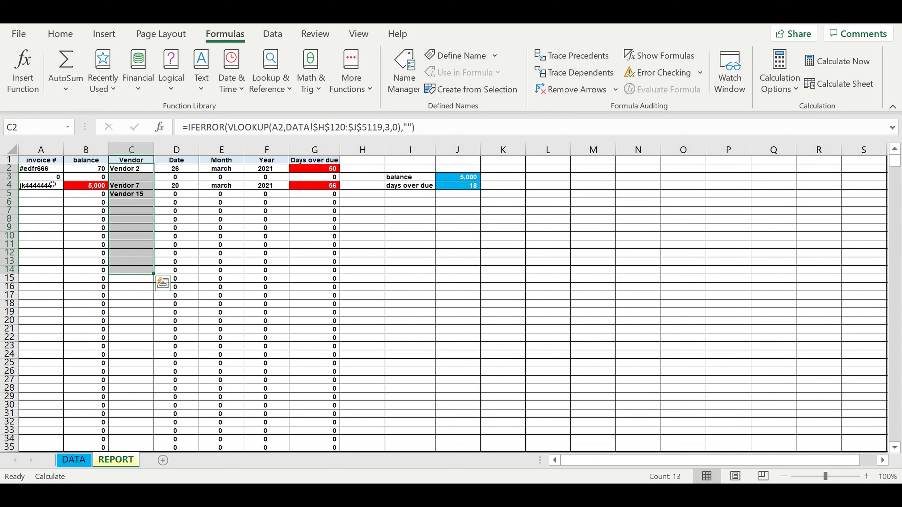
pyautogui.moveTo(35, 173); pyautogui.dragTo(39, 227)
pyautogui.moveTo(86, 160); pyautogui.dragTo(87, 202)
pyautogui.moveTo(318, 172); pyautogui.dragTo(327, 253)
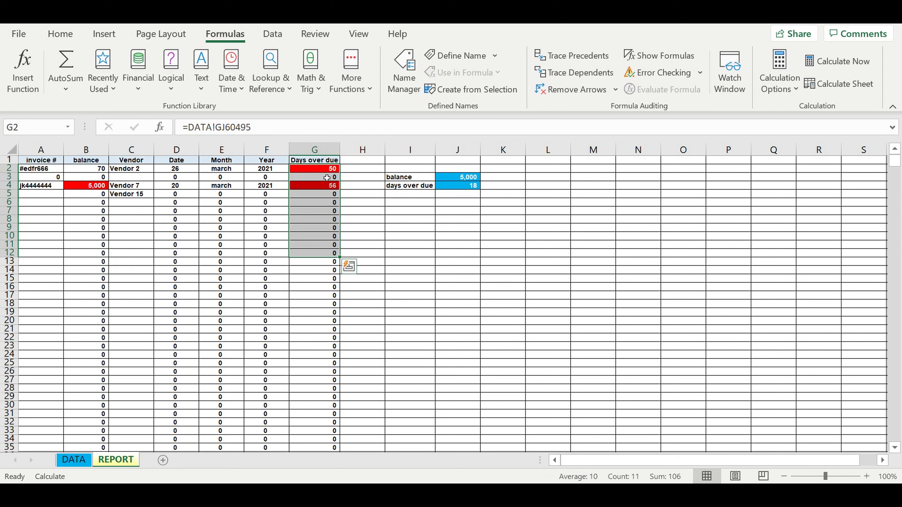
pyautogui.moveTo(28, 173); pyautogui.dragTo(39, 229)
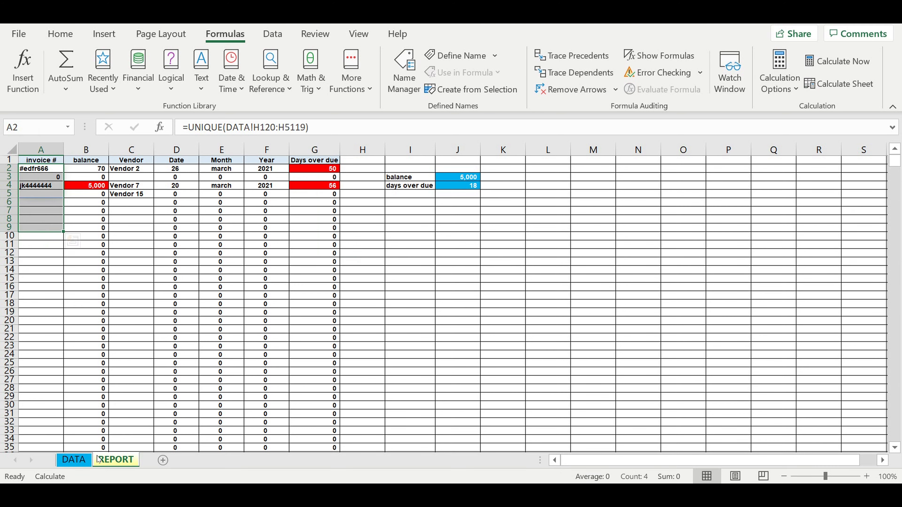
# Step: Examine the starting year cell and the Vendor list in the setup tables at the start of the DATA sheet
pyautogui.click(74, 460)
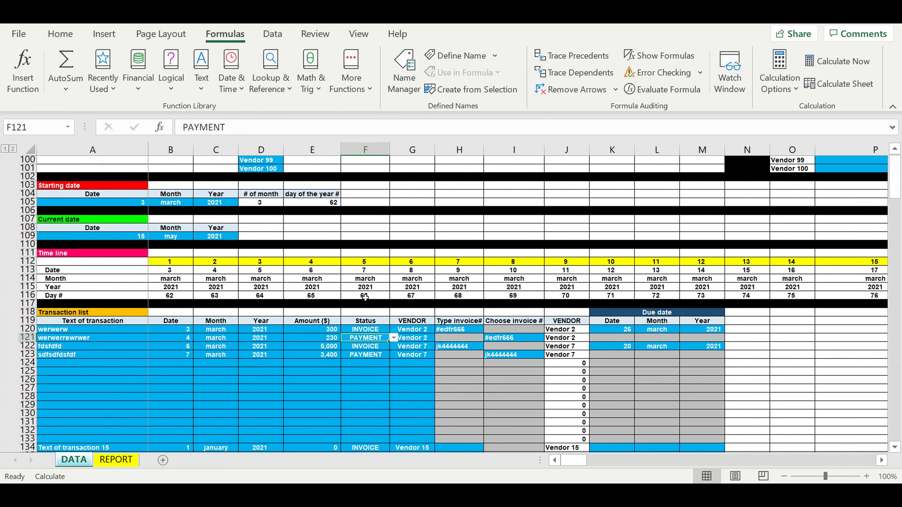
pyautogui.scroll(20, 412, 260)
pyautogui.scroll(14, 355, 223)
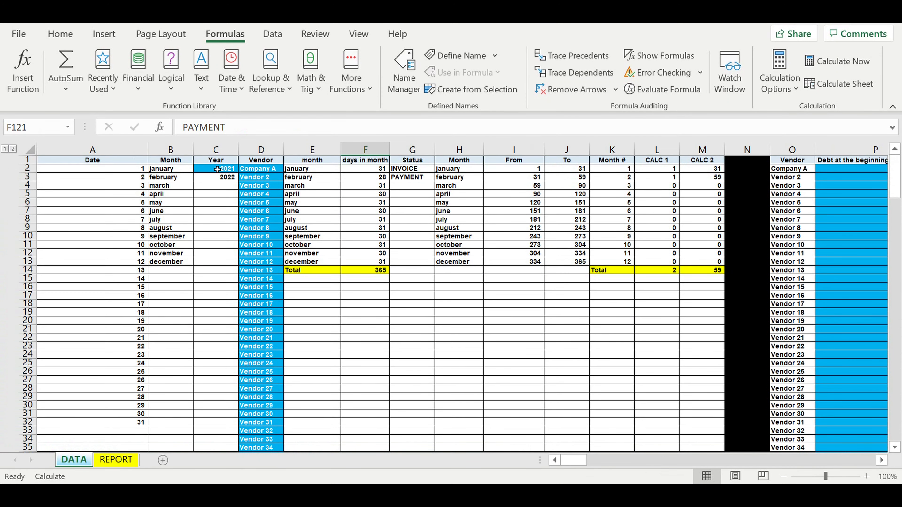
pyautogui.click(217, 170)
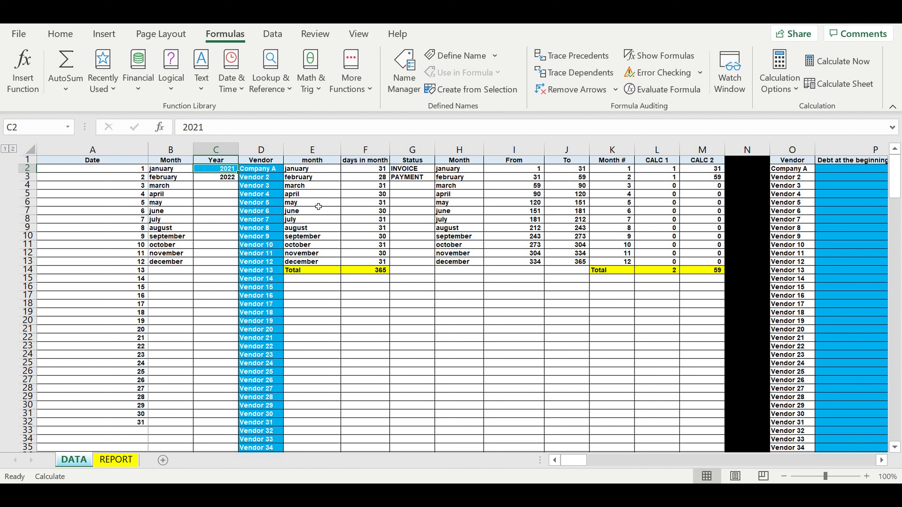
pyautogui.click(267, 179)
pyautogui.moveTo(258, 169); pyautogui.dragTo(270, 432)
pyautogui.scroll(14, 326, 318)
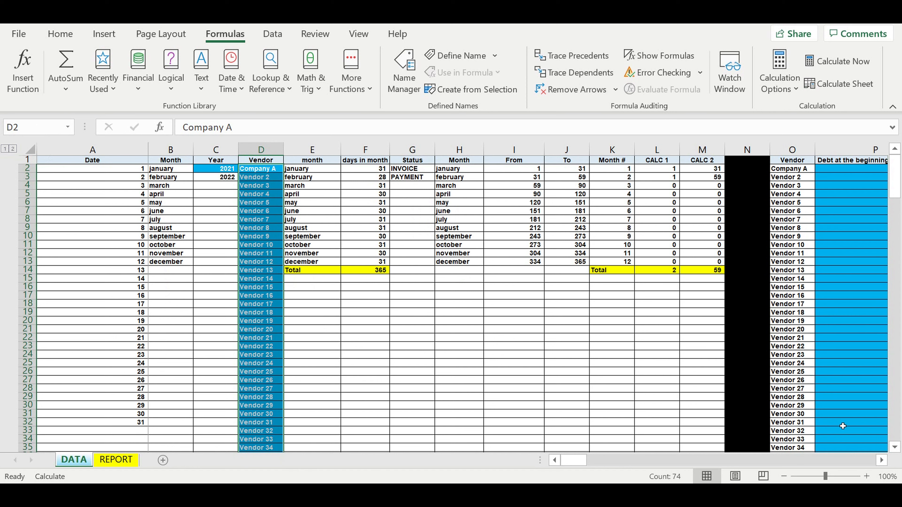
# Step: Examine the debt at the beginning of the period column and its matching vendor names on the DATA sheet
pyautogui.click(882, 461)
pyautogui.click(882, 461)
pyautogui.click(882, 461)
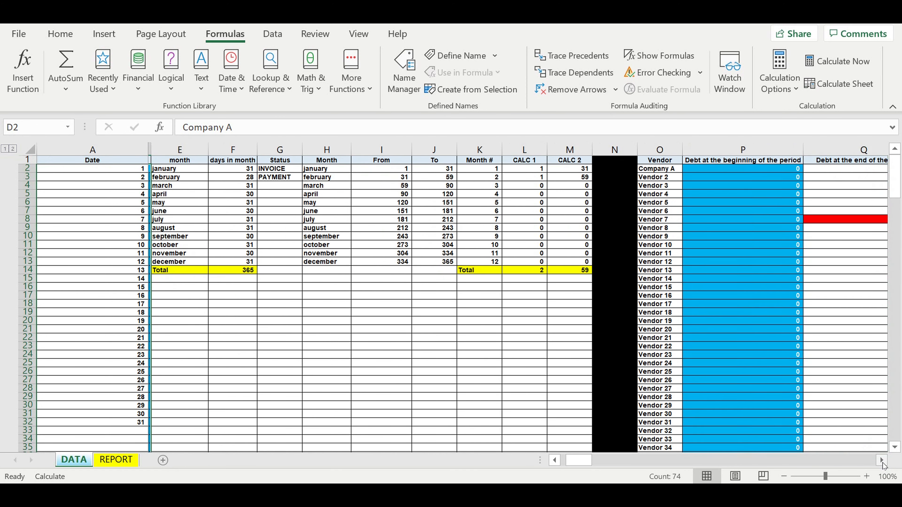
pyautogui.click(882, 461)
pyautogui.click(882, 460)
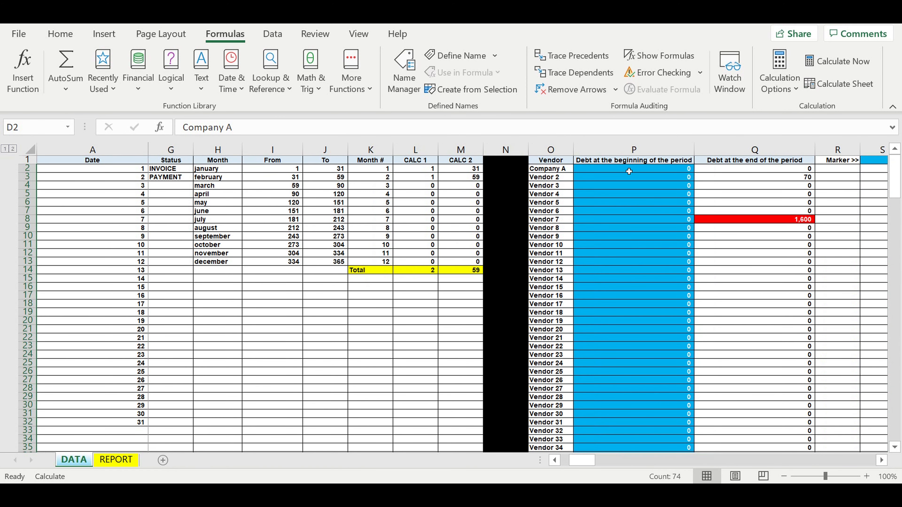
pyautogui.moveTo(629, 172); pyautogui.dragTo(627, 405)
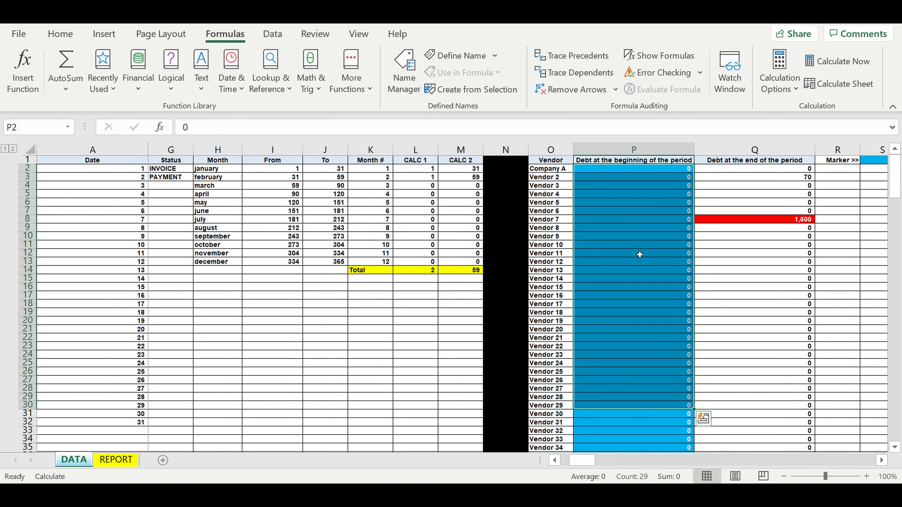
pyautogui.moveTo(551, 169); pyautogui.dragTo(550, 422)
pyautogui.moveTo(582, 460); pyautogui.dragTo(573, 460)
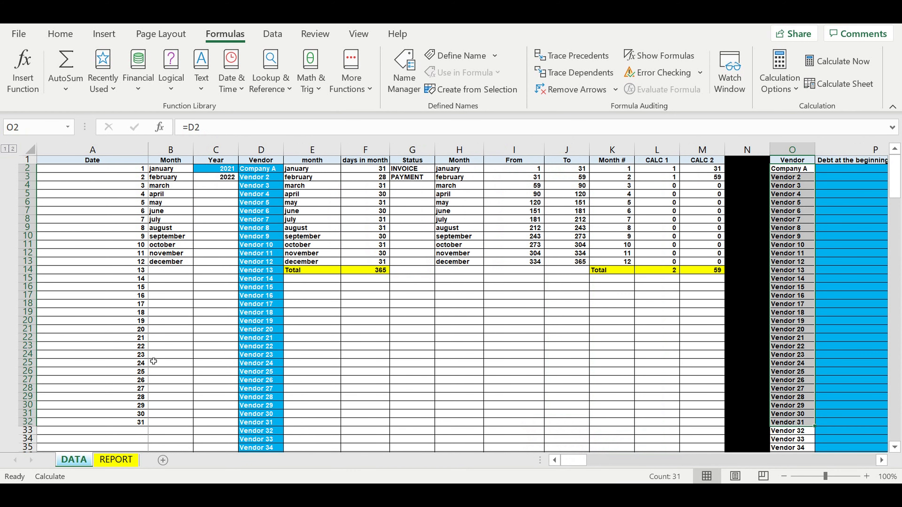
# Step: Review the Starting date and Current date input cells above the time line on the DATA sheet
pyautogui.scroll(-16, 154, 361)
pyautogui.scroll(-19, 153, 361)
pyautogui.scroll(4, 167, 359)
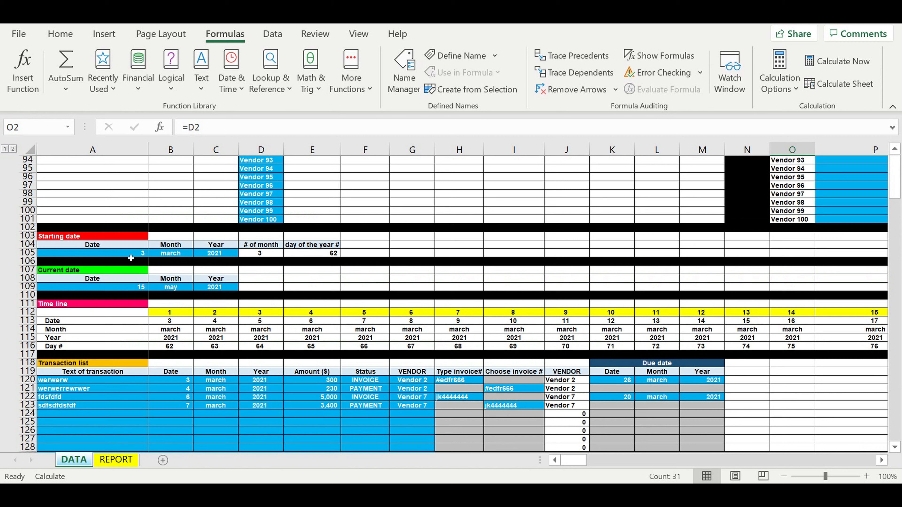
pyautogui.click(118, 256)
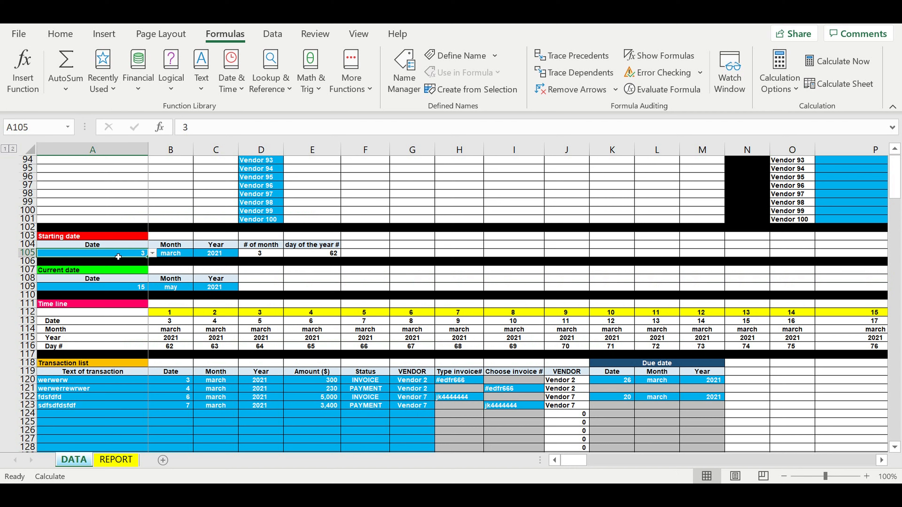
pyautogui.moveTo(220, 254); pyautogui.dragTo(131, 253)
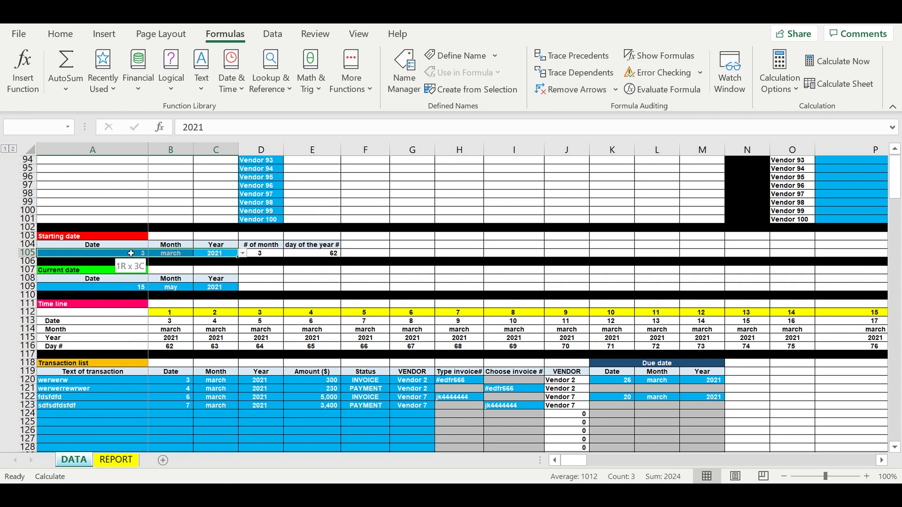
pyautogui.click(134, 288)
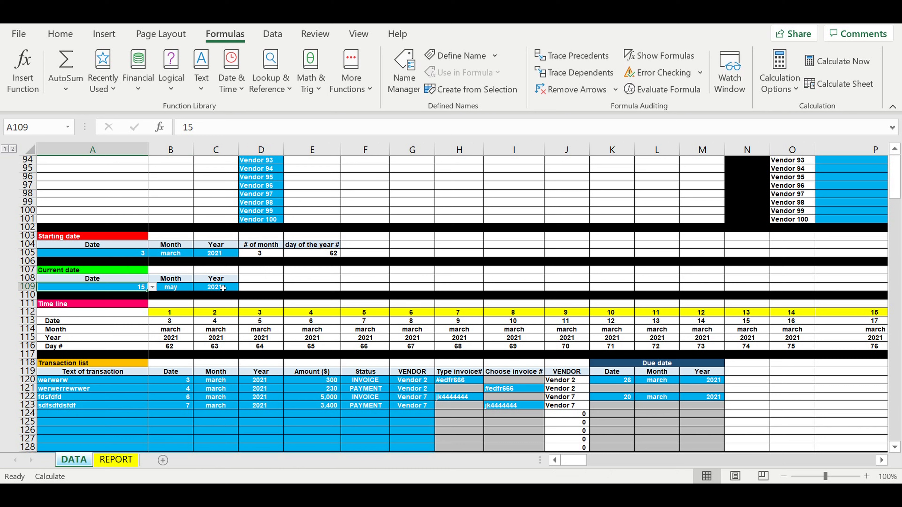
# Step: Review the Days over due and invoice # columns on the REPORT sheet
pyautogui.click(124, 457)
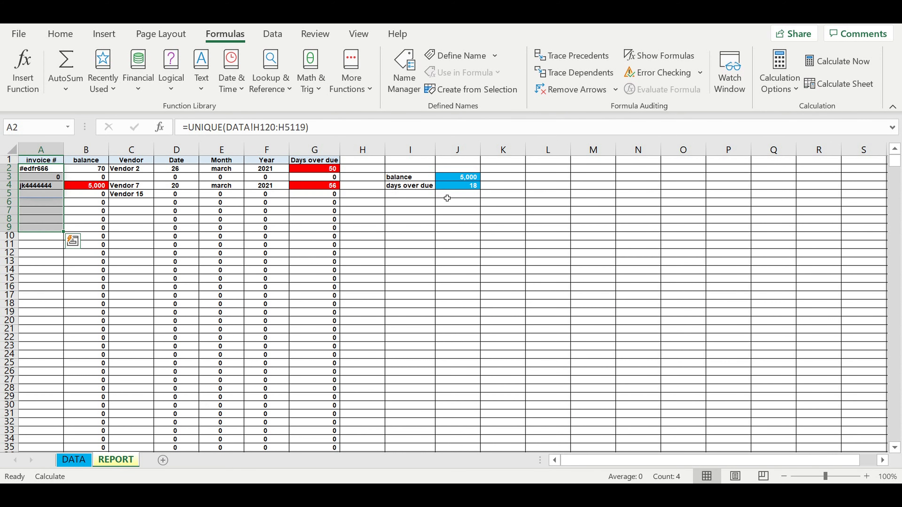
pyautogui.moveTo(321, 171); pyautogui.dragTo(321, 204)
pyautogui.moveTo(35, 169); pyautogui.dragTo(67, 229)
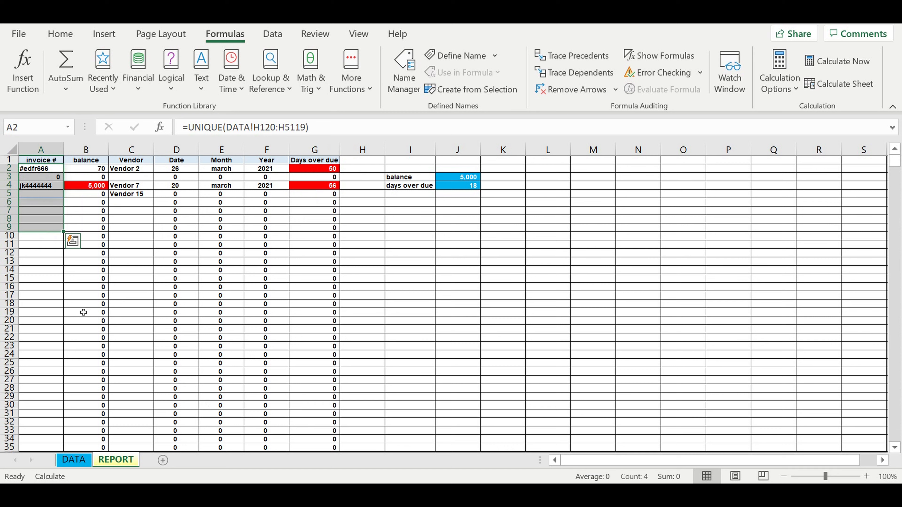
# Step: Return to the DATA sheet and survey the Transaction list from Text of transaction through the Due date columns
pyautogui.click(72, 459)
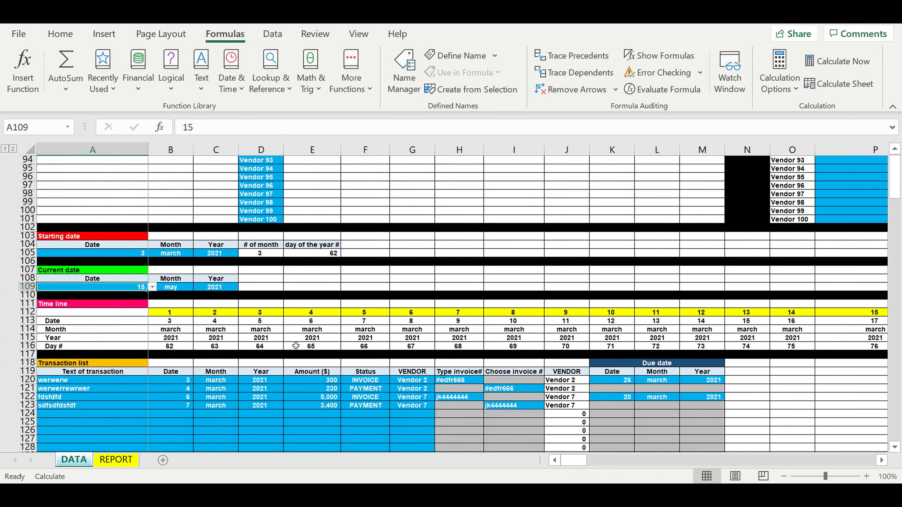
pyautogui.click(296, 346)
pyautogui.scroll(-2, 295, 346)
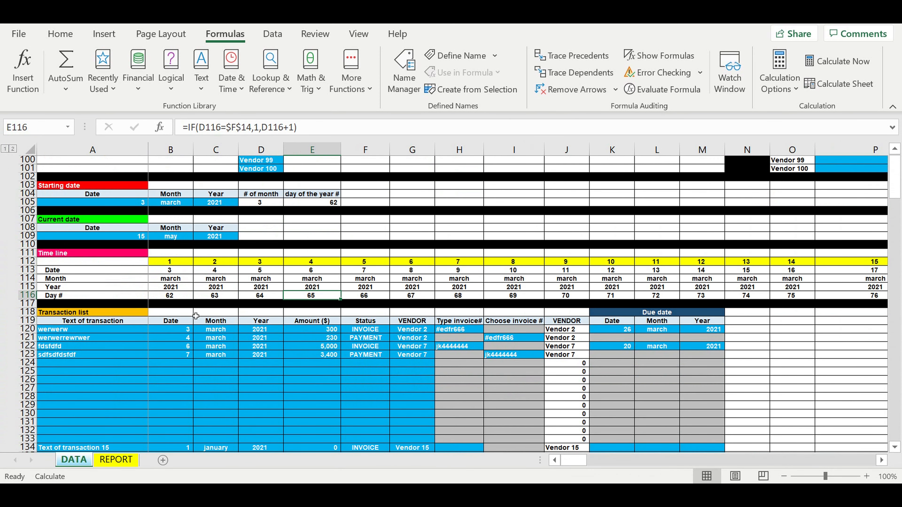
pyautogui.scroll(-1, 196, 316)
pyautogui.moveTo(124, 305); pyautogui.dragTo(723, 450)
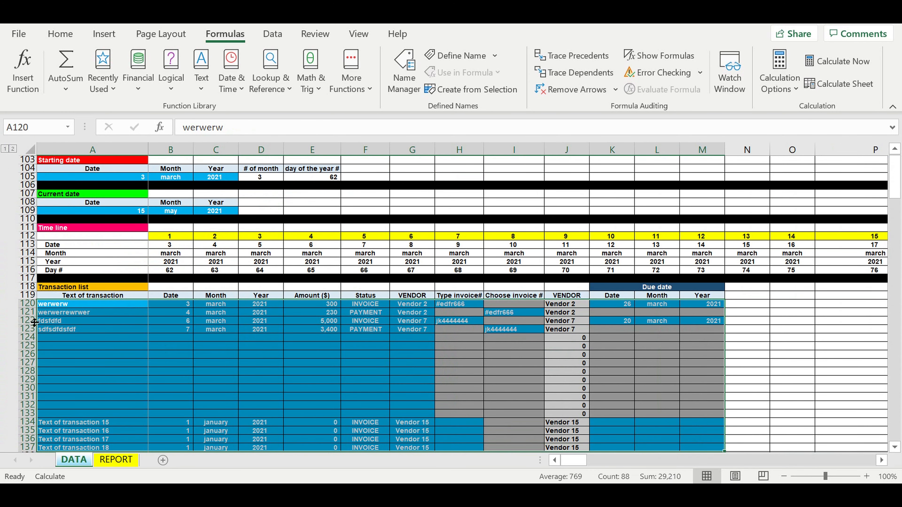
# Step: Examine the filled and empty Text of transaction cells in the first rows of the Transaction list
pyautogui.click(65, 314)
pyautogui.click(66, 321)
pyautogui.click(67, 329)
pyautogui.click(68, 338)
pyautogui.click(67, 346)
pyautogui.click(66, 364)
pyautogui.click(71, 379)
pyautogui.click(73, 388)
pyautogui.click(74, 414)
pyautogui.click(78, 338)
pyautogui.click(79, 321)
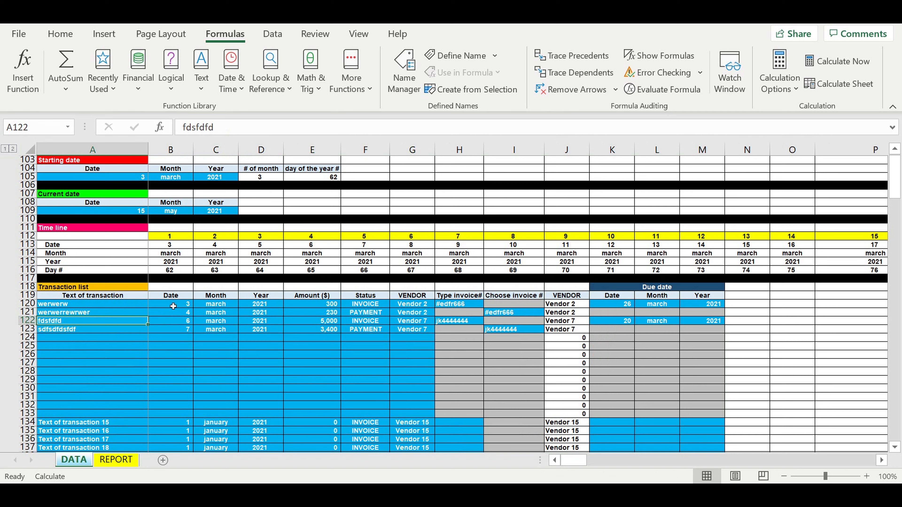
# Step: Inspect the Date, Month and Year choices for the first transaction in the Transaction list
pyautogui.moveTo(174, 307); pyautogui.dragTo(183, 330)
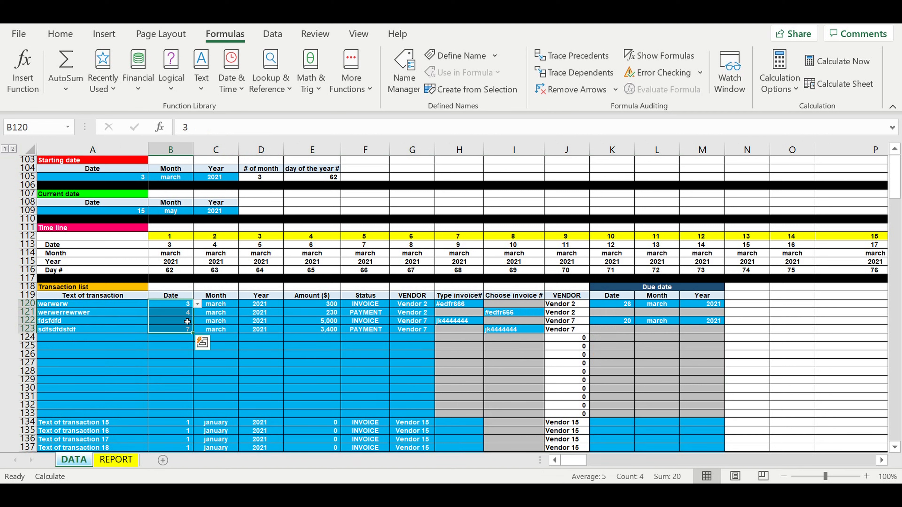
pyautogui.click(173, 307)
pyautogui.click(197, 305)
pyautogui.click(197, 304)
pyautogui.click(226, 307)
pyautogui.click(242, 304)
pyautogui.click(242, 304)
pyautogui.click(276, 307)
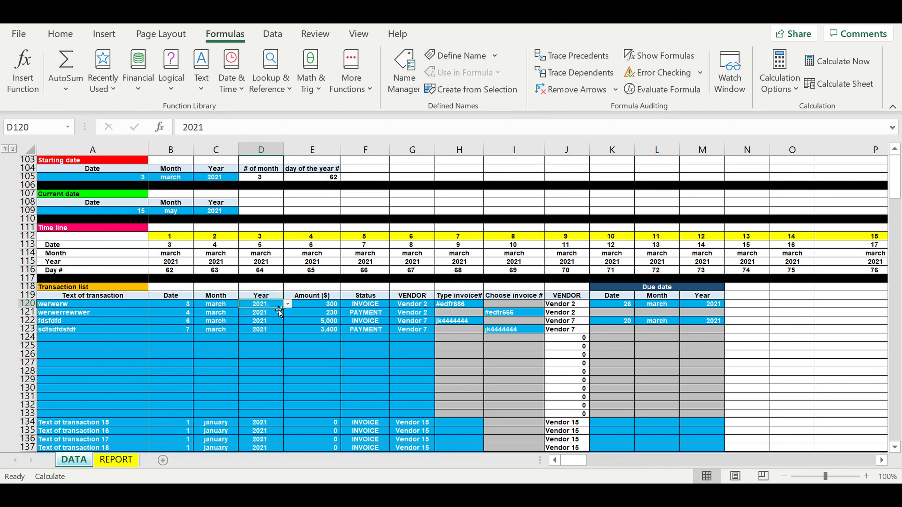
pyautogui.click(288, 306)
pyautogui.click(288, 302)
# Step: Review the Amount ($) entries, the Status options and the VENDOR cell for the first transaction
pyautogui.moveTo(325, 305); pyautogui.dragTo(322, 336)
pyautogui.click(365, 308)
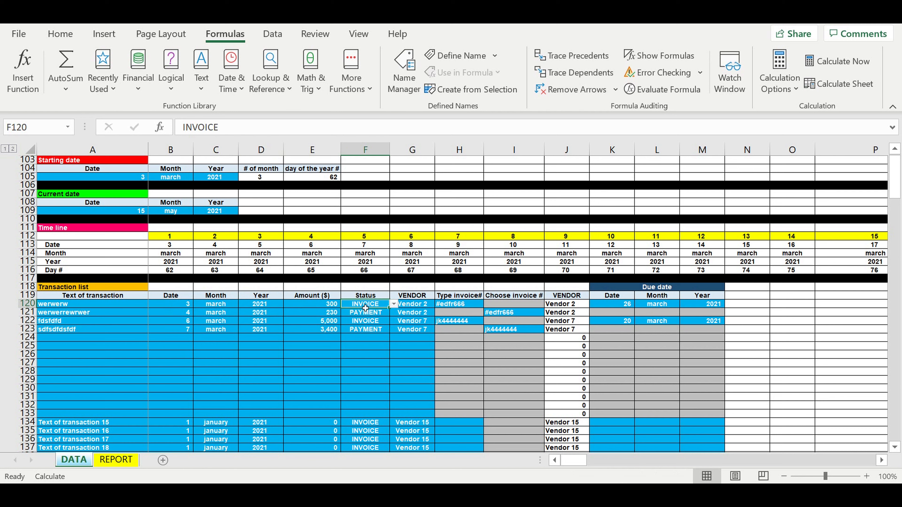
pyautogui.click(393, 303)
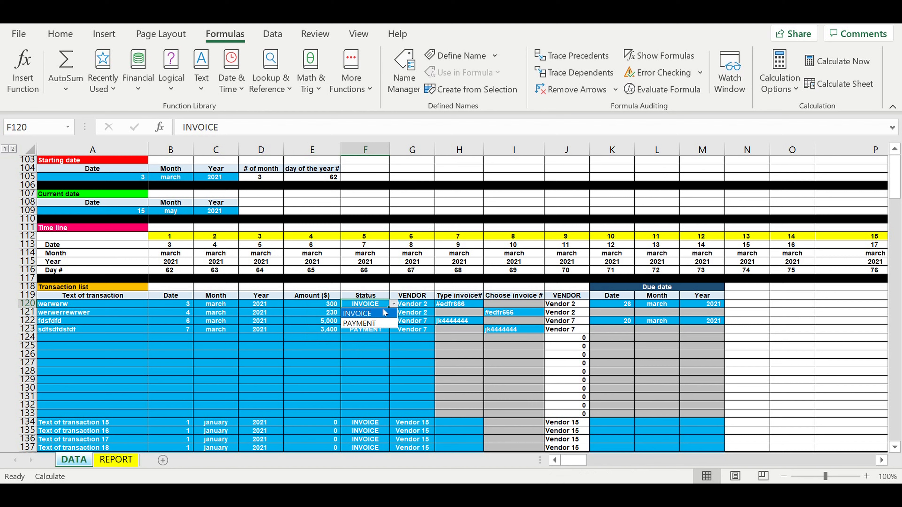
pyautogui.click(379, 351)
pyautogui.click(417, 306)
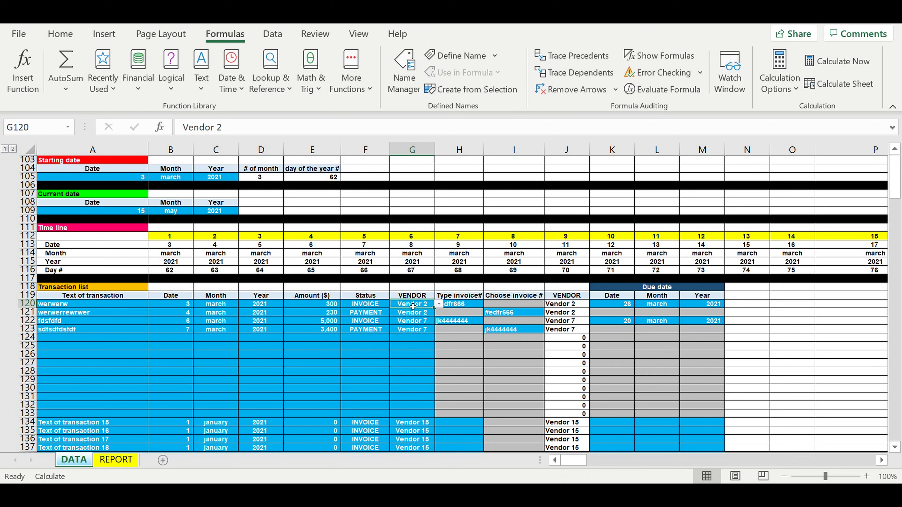
# Step: Compare the Vendor 2 invoice row's Type invoice# cell with the Choose invoice # cell of its matching payment row
pyautogui.click(471, 305)
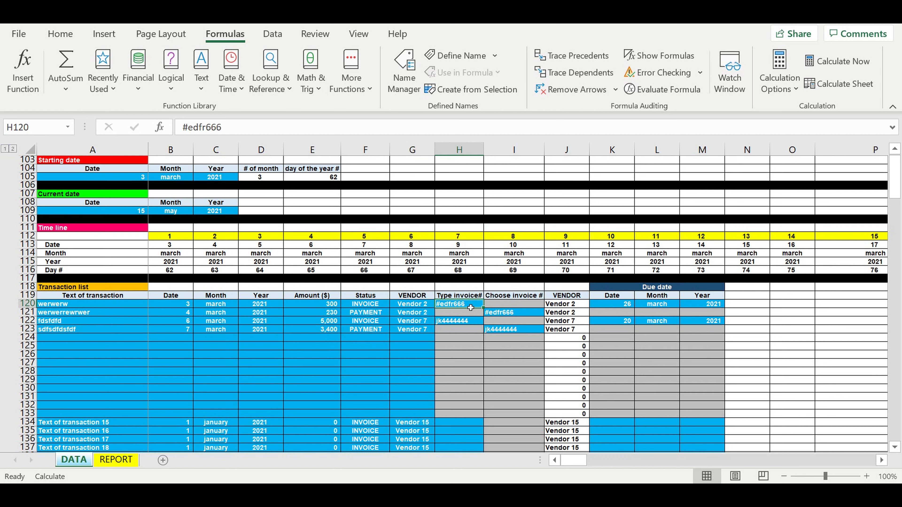
pyautogui.click(369, 309)
pyautogui.click(469, 306)
pyautogui.click(507, 315)
pyautogui.click(363, 315)
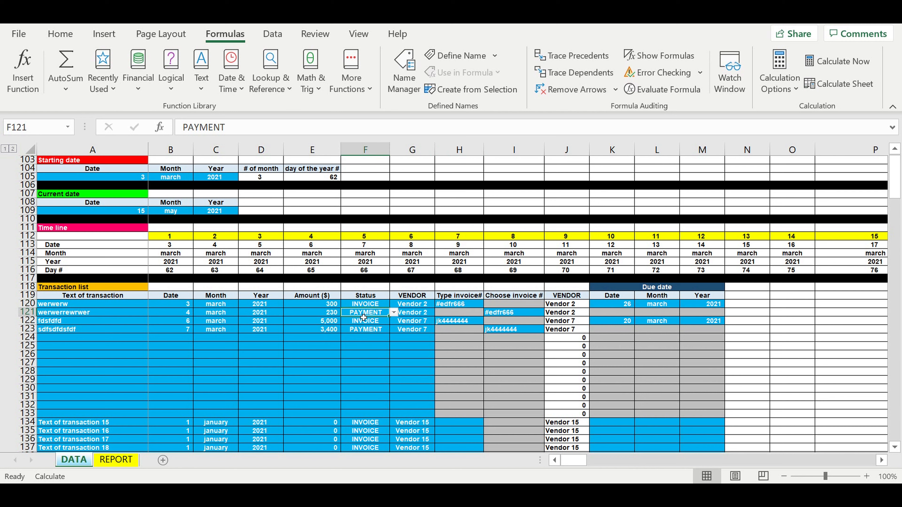
pyautogui.click(416, 316)
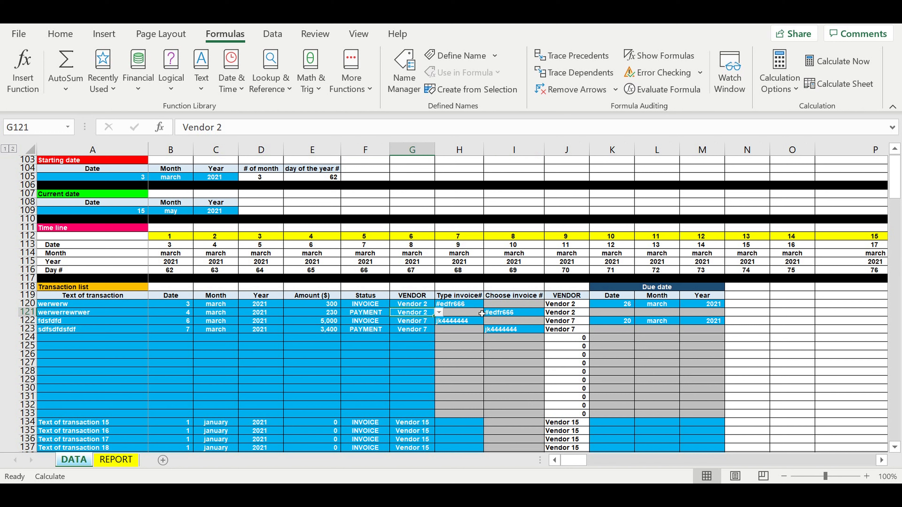
pyautogui.click(507, 315)
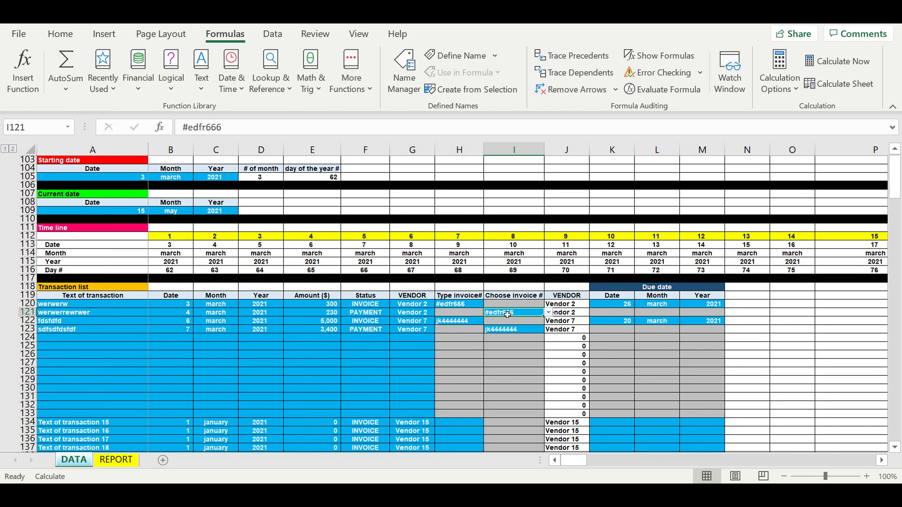
pyautogui.click(447, 307)
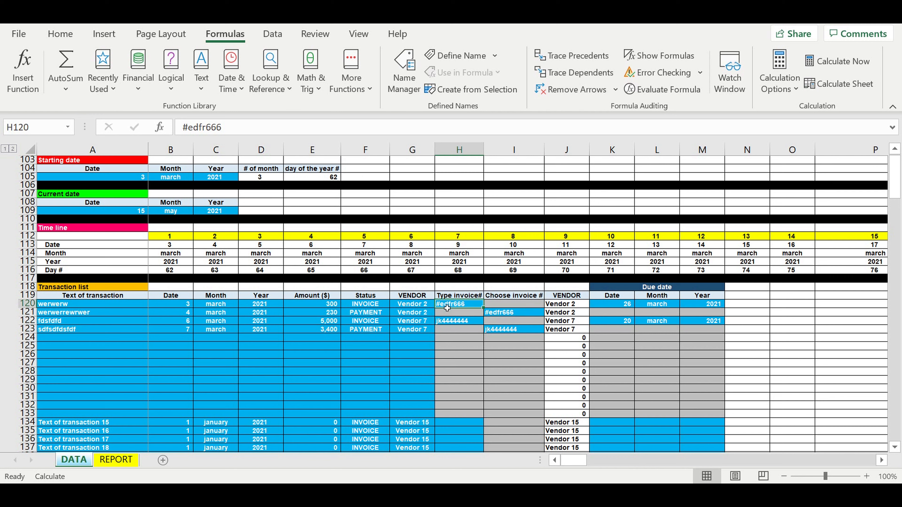
pyautogui.click(361, 308)
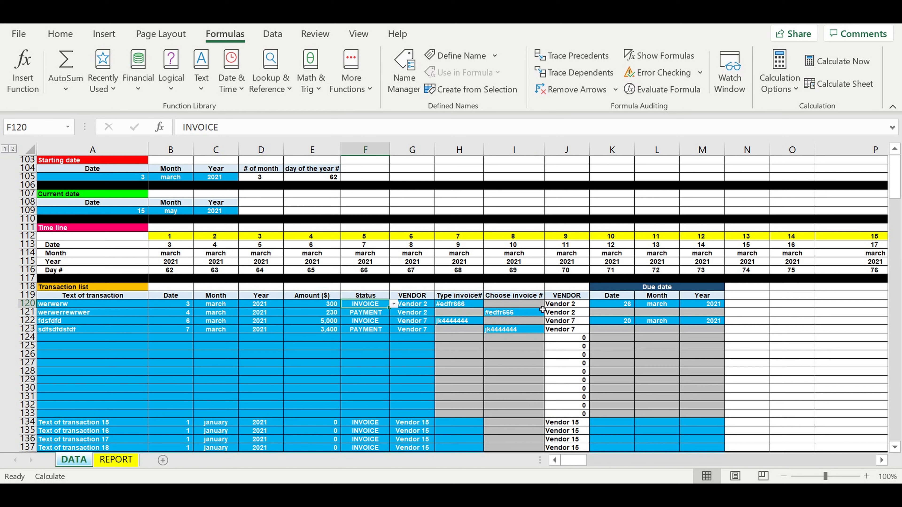
# Step: Inspect the Due date cells and their date, month and year choices for the first Vendor 2 invoice
pyautogui.moveTo(608, 308); pyautogui.dragTo(698, 306)
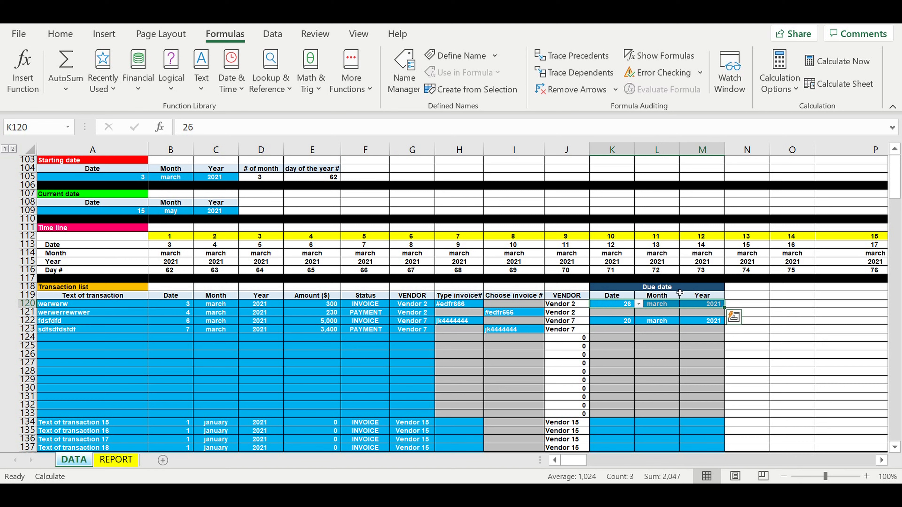
pyautogui.click(620, 306)
pyautogui.click(639, 304)
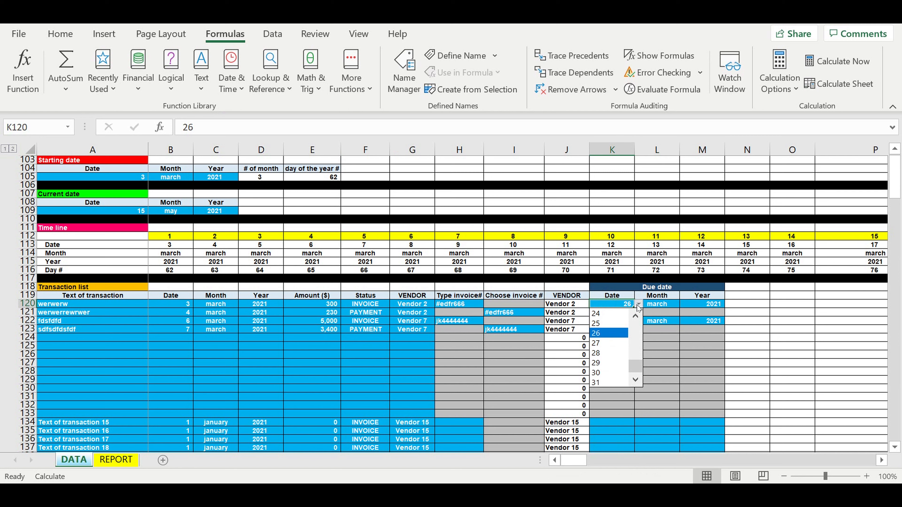
pyautogui.click(638, 305)
pyautogui.click(657, 306)
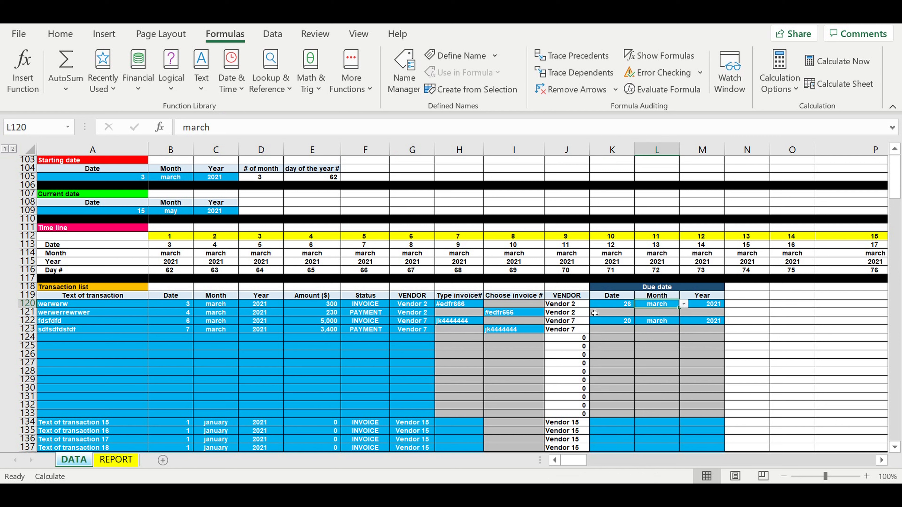
pyautogui.click(683, 303)
pyautogui.click(684, 303)
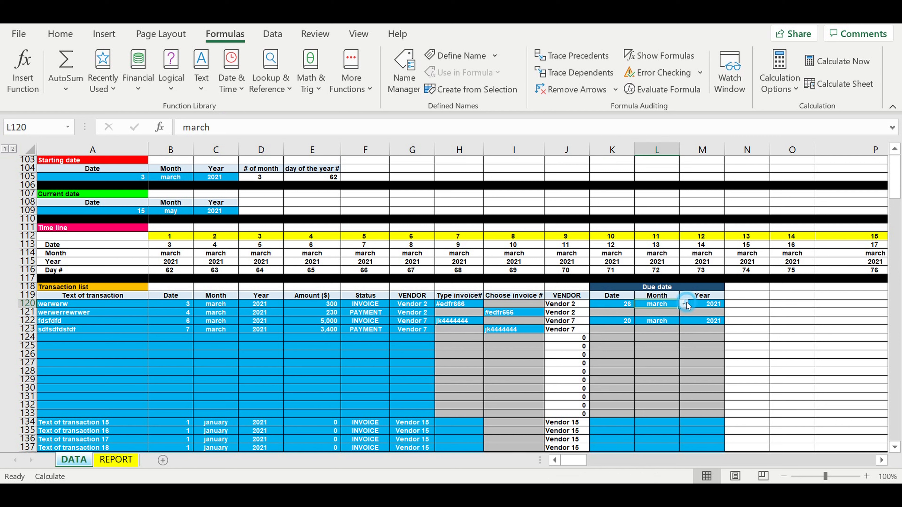
pyautogui.click(716, 304)
pyautogui.click(729, 308)
pyautogui.click(729, 308)
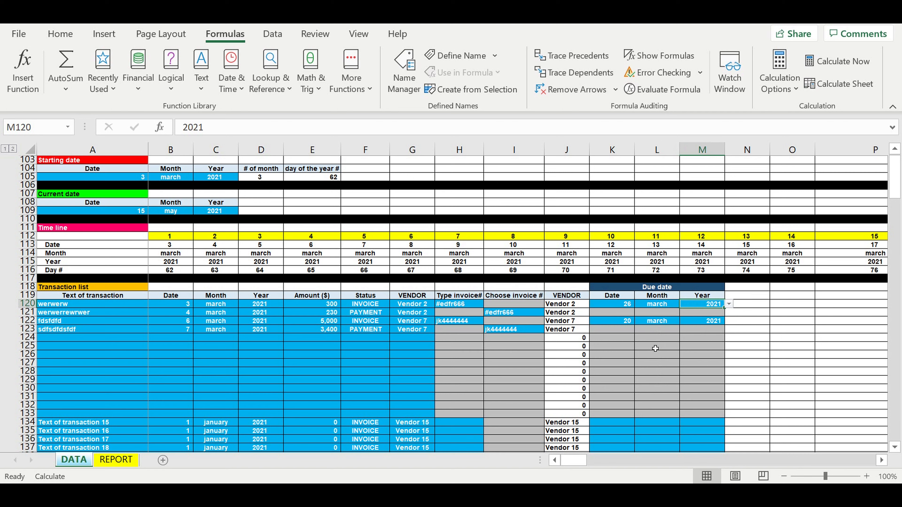
pyautogui.click(655, 347)
# Step: Review the Status, Due date and Type invoice# cells of the Vendor 7 invoice row
pyautogui.click(369, 324)
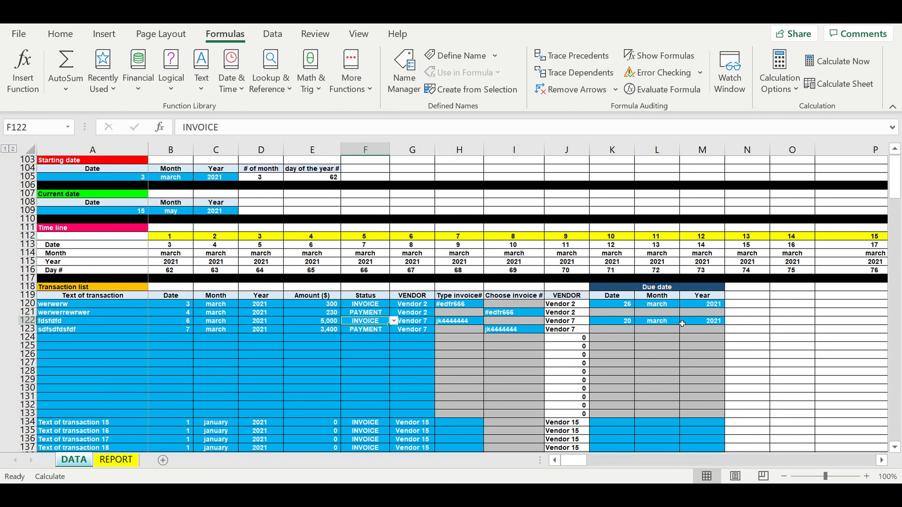
pyautogui.click(616, 322)
pyautogui.moveTo(655, 326); pyautogui.dragTo(708, 323)
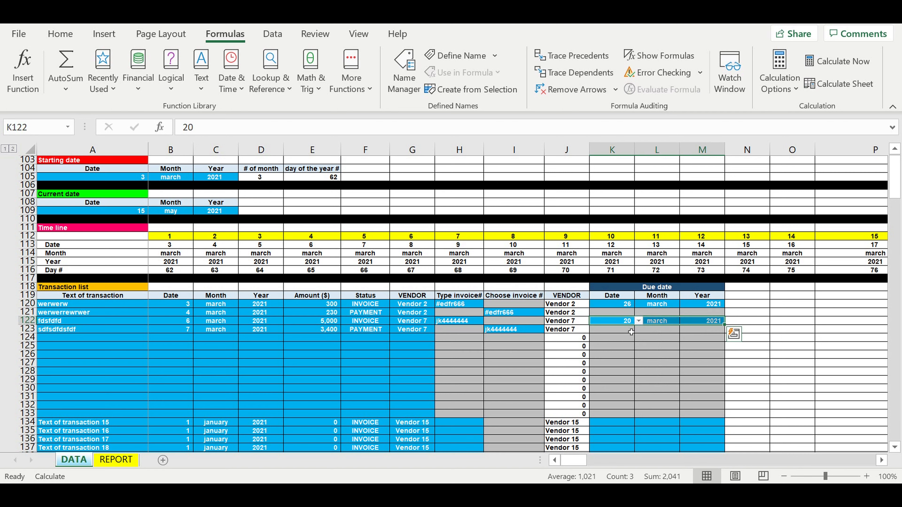
pyautogui.click(464, 323)
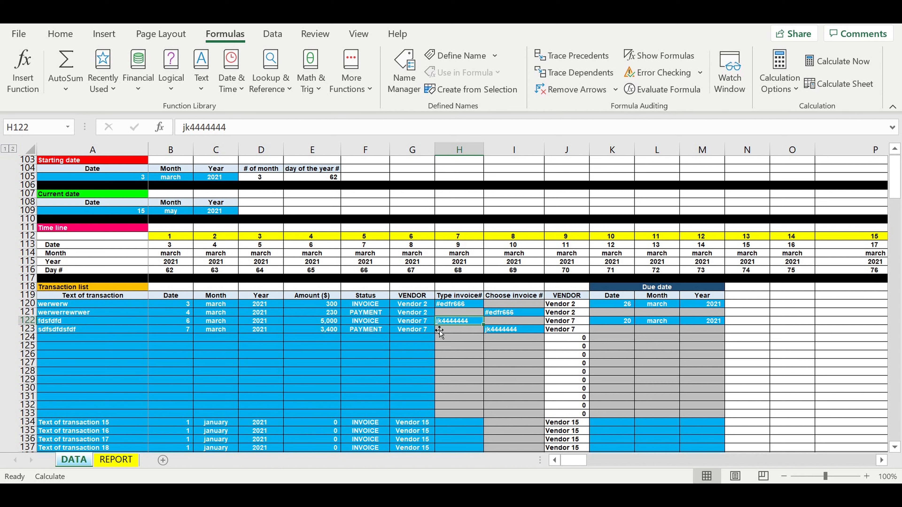
# Step: Check the Vendor 7 payment row's status and browse its Choose invoice # options without changing the selection
pyautogui.click(366, 330)
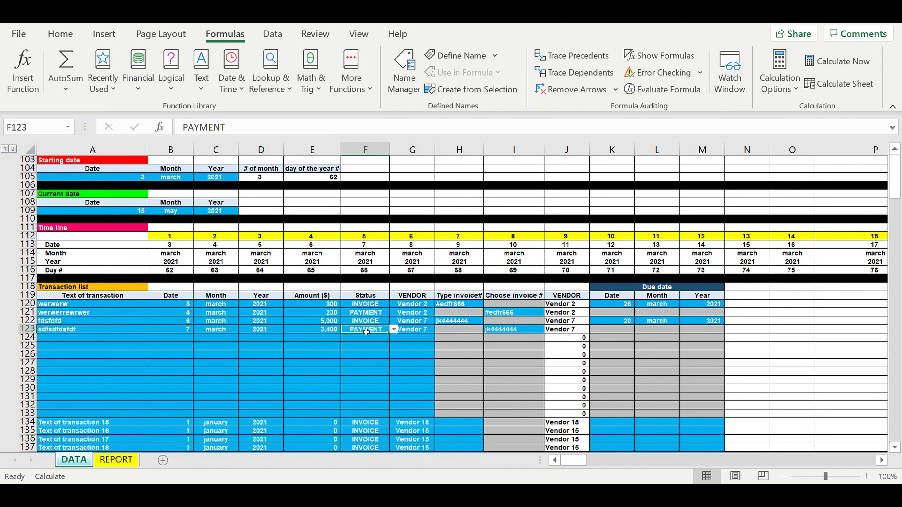
pyautogui.click(513, 332)
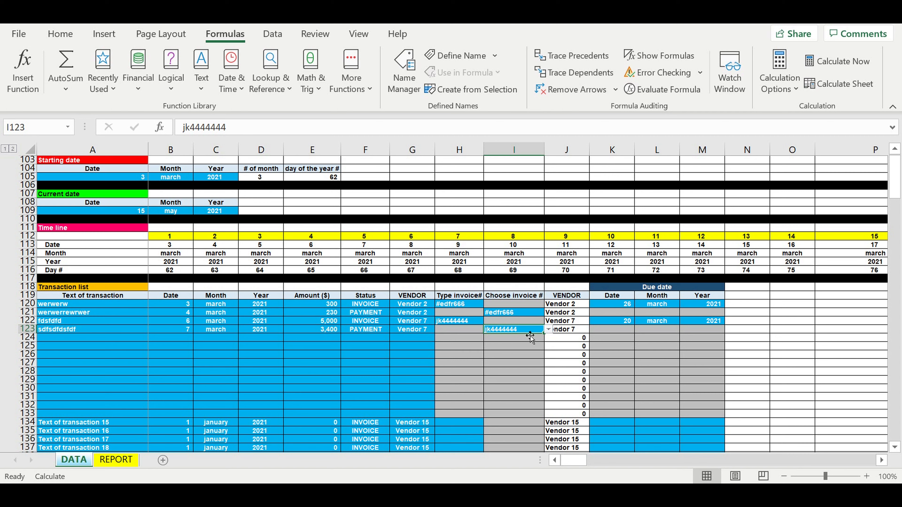
pyautogui.click(549, 330)
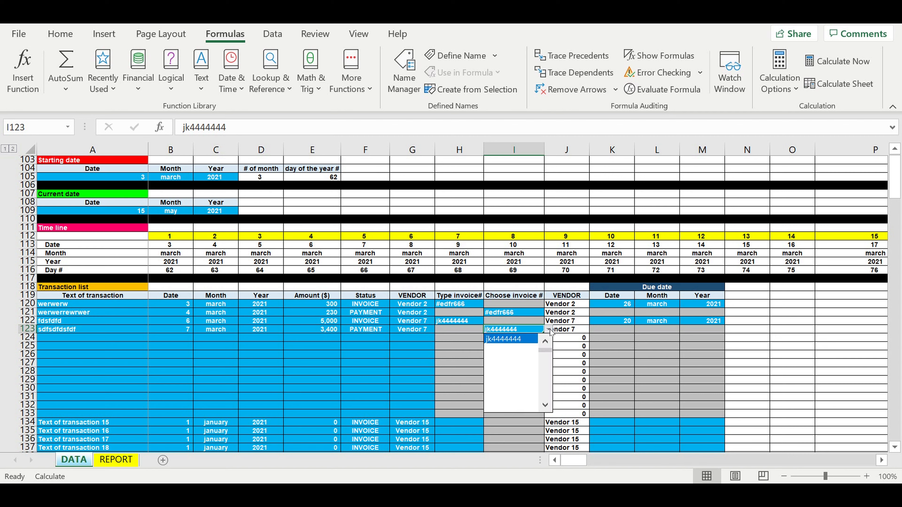
pyautogui.moveTo(545, 350); pyautogui.dragTo(546, 346)
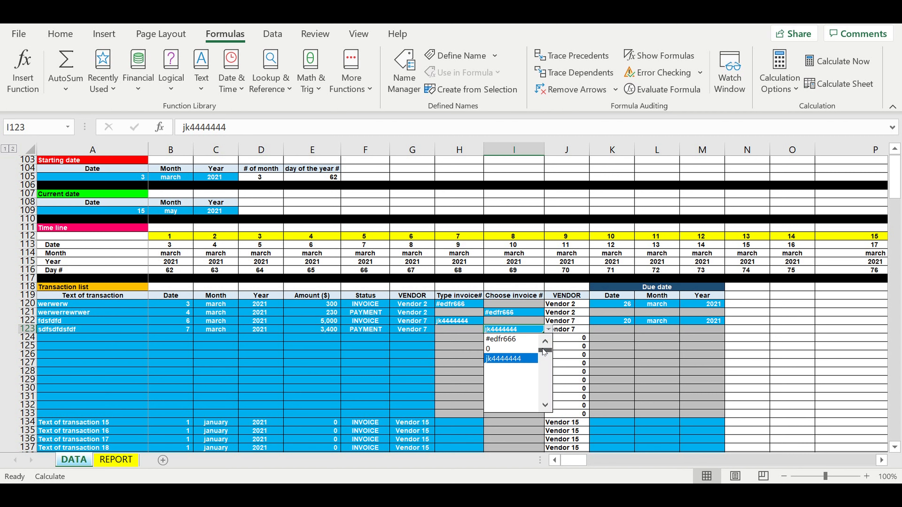
pyautogui.press('Escape')
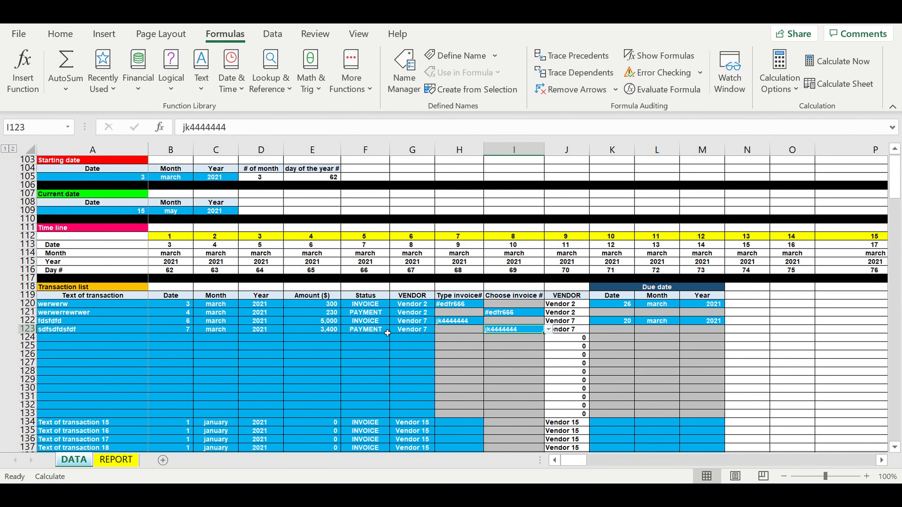
# Step: Look over the empty and placeholder rows below the four filled transactions in the Transaction list
pyautogui.scroll(-2, 390, 335)
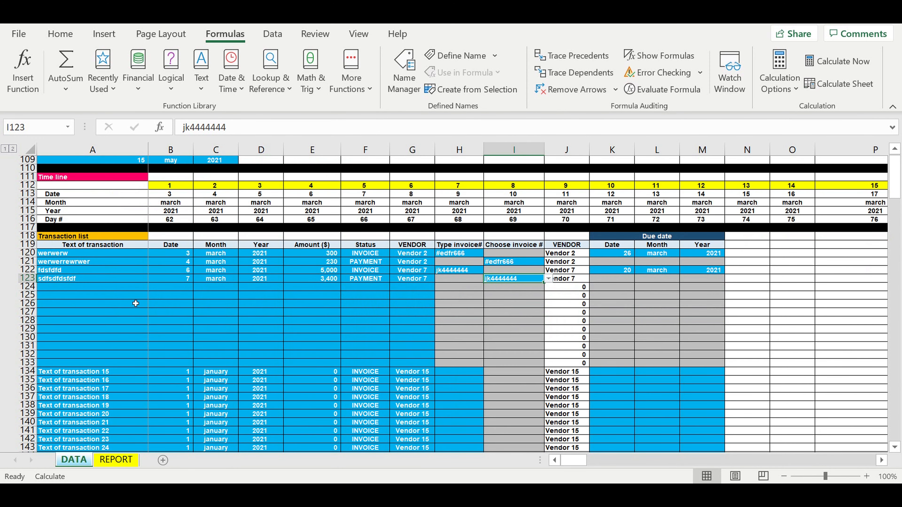
pyautogui.moveTo(94, 290); pyautogui.dragTo(465, 431)
pyautogui.scroll(-2, 468, 364)
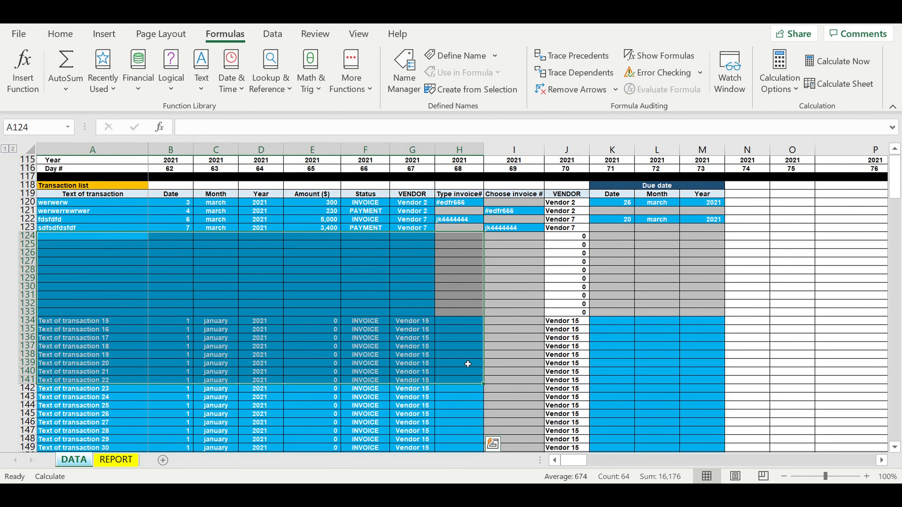
pyautogui.scroll(2, 467, 364)
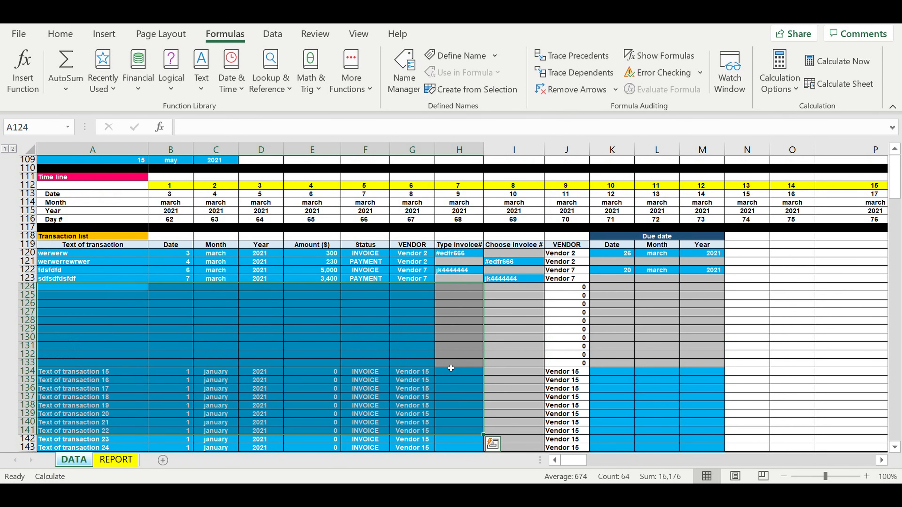
# Step: Check the workbook's calculation mode, leave it as it is, and return to the first transaction's text cell
pyautogui.click(778, 91)
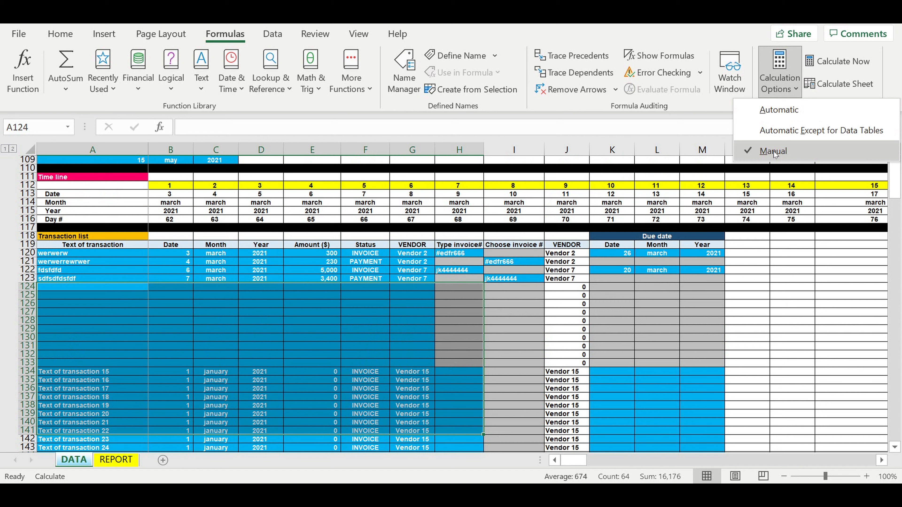
pyautogui.click(355, 325)
pyautogui.click(111, 290)
pyautogui.click(105, 255)
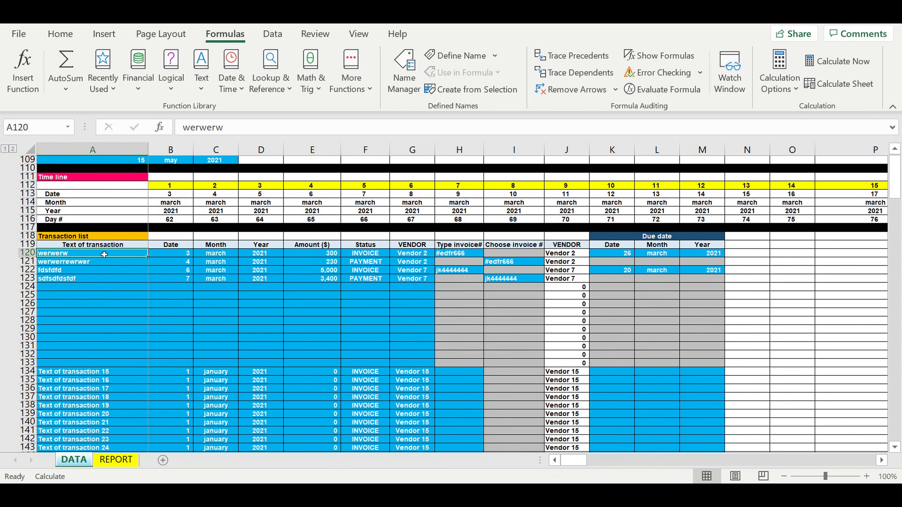
# Step: Compare the DATA sheet's transaction rows with the invoice # column on the REPORT sheet, returning to the Vendor 7 payment's status
pyautogui.moveTo(104, 254); pyautogui.dragTo(511, 408)
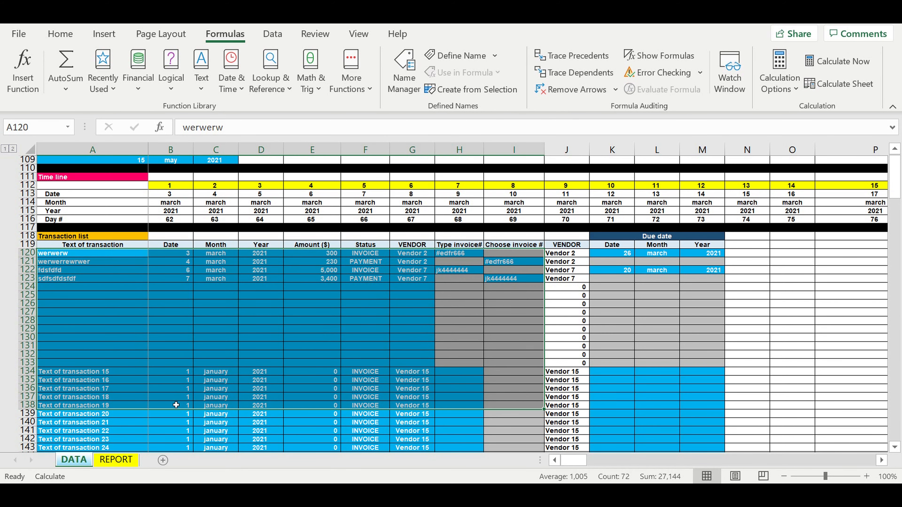
pyautogui.click(126, 460)
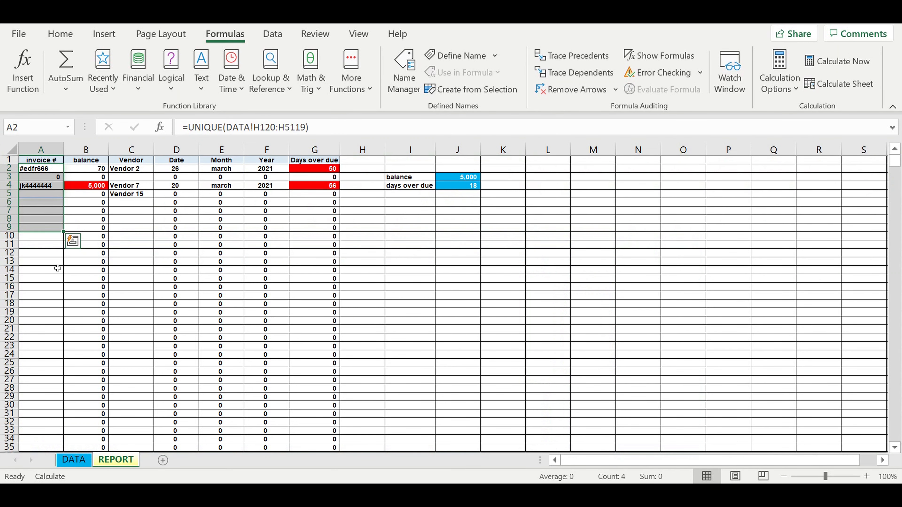
pyautogui.moveTo(36, 177); pyautogui.dragTo(40, 286)
pyautogui.click(75, 461)
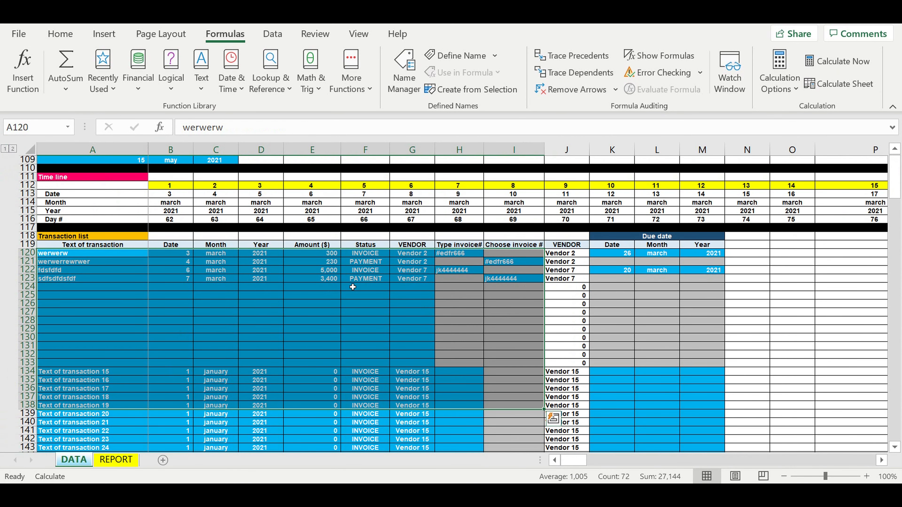
pyautogui.click(377, 280)
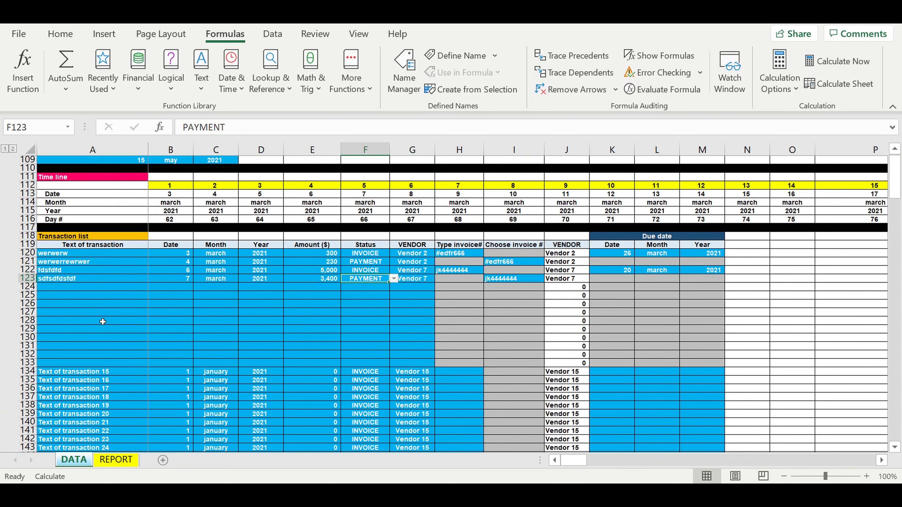
# Step: Review the invoice #, balance, Vendor and Days over due columns on the REPORT sheet
pyautogui.click(113, 462)
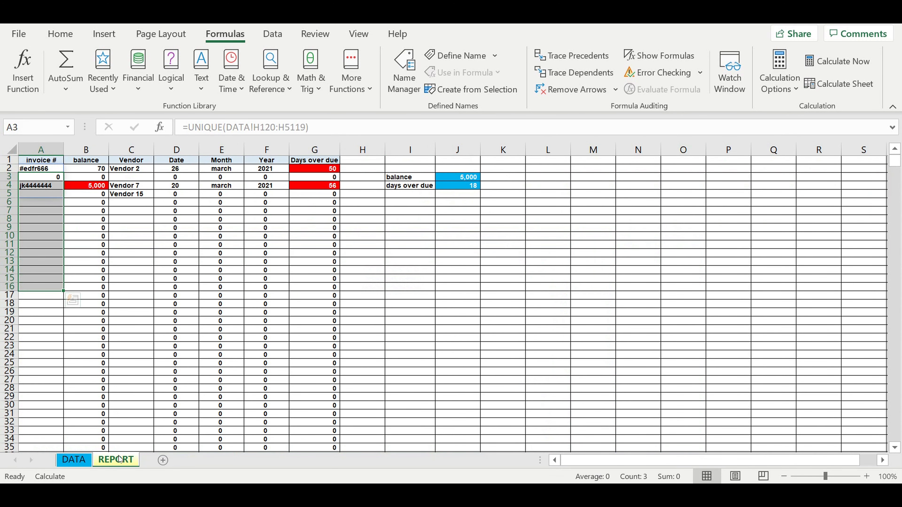
pyautogui.click(48, 168)
pyautogui.moveTo(62, 176); pyautogui.dragTo(321, 381)
pyautogui.moveTo(42, 172); pyautogui.dragTo(53, 337)
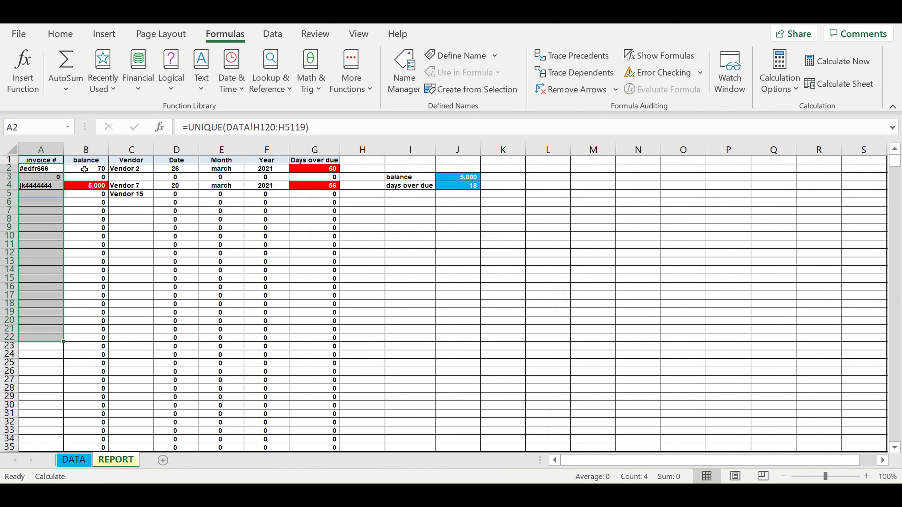
pyautogui.moveTo(84, 170); pyautogui.dragTo(86, 280)
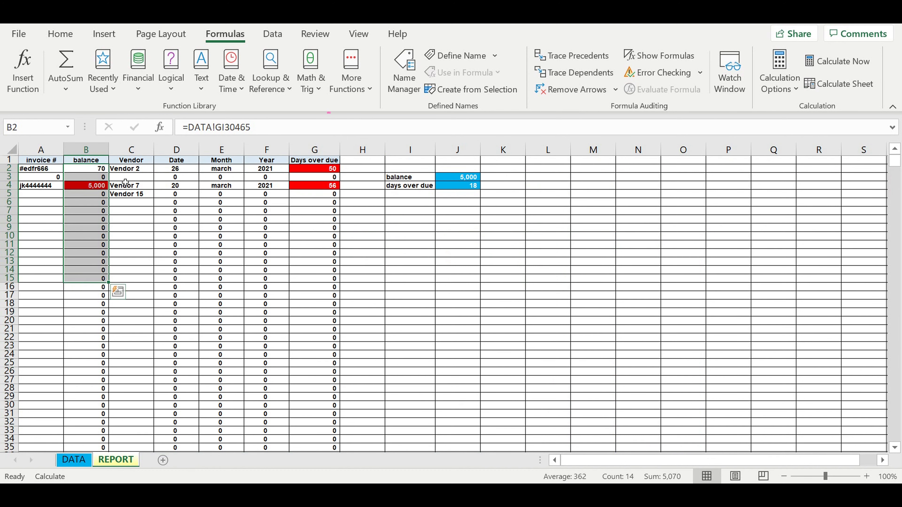
pyautogui.moveTo(132, 171); pyautogui.dragTo(130, 245)
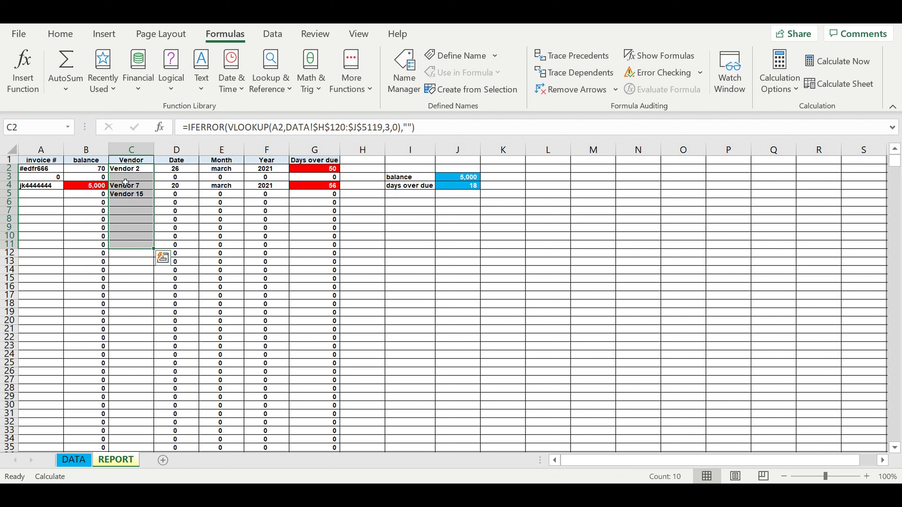
pyautogui.click(42, 171)
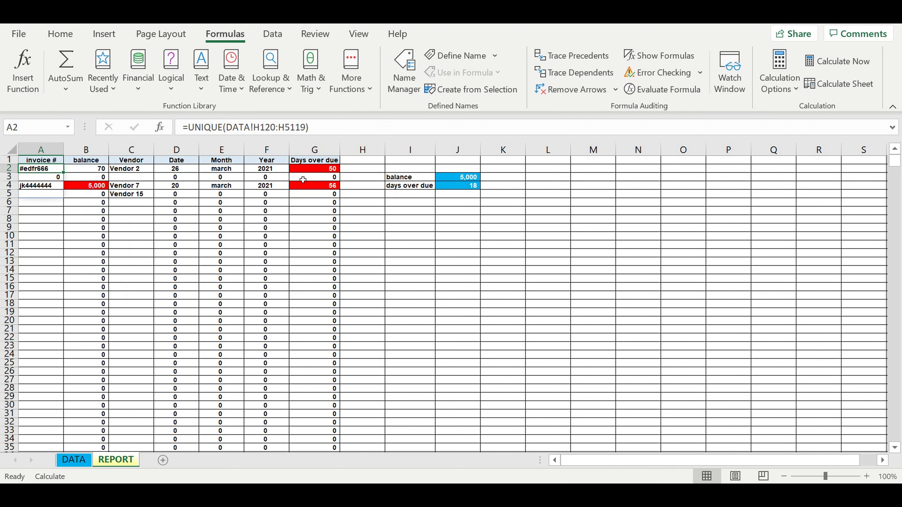
pyautogui.moveTo(312, 170); pyautogui.dragTo(315, 253)
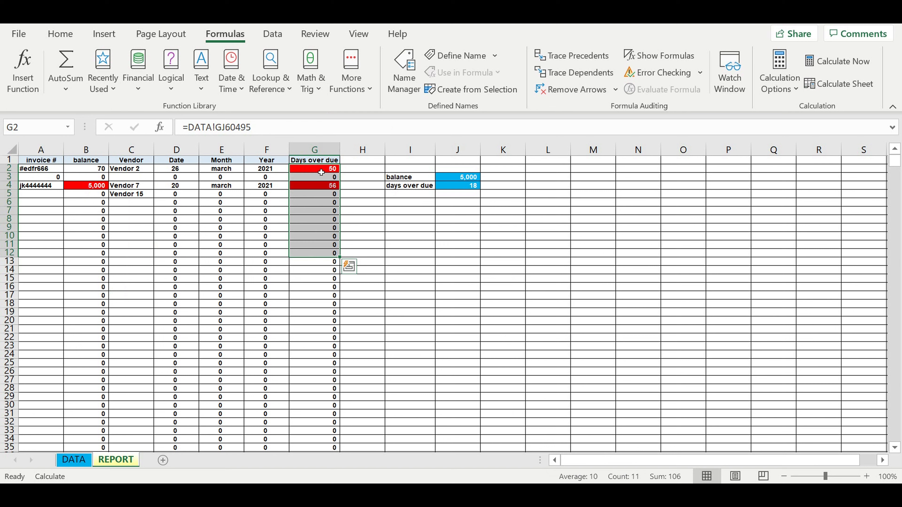
# Step: Set the REPORT sheet's days over due threshold to 60 and recalculate the workbook
pyautogui.click(465, 228)
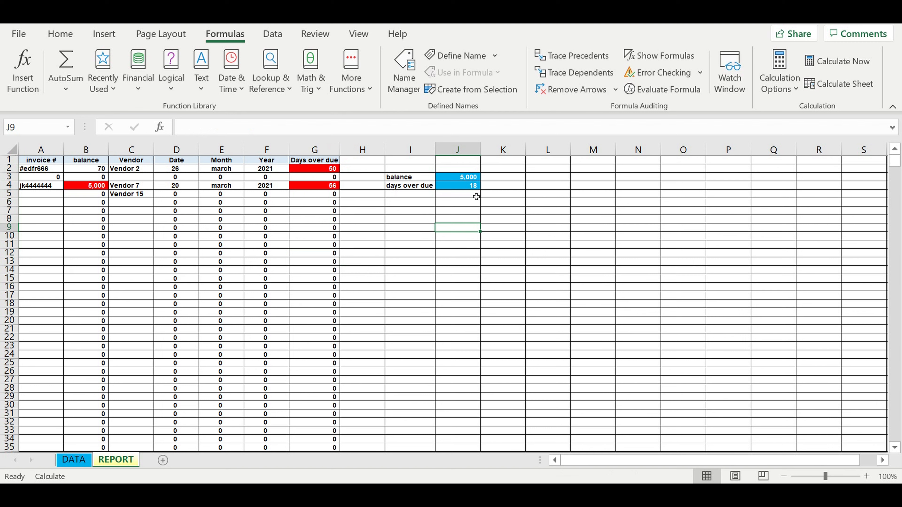
pyautogui.click(458, 187)
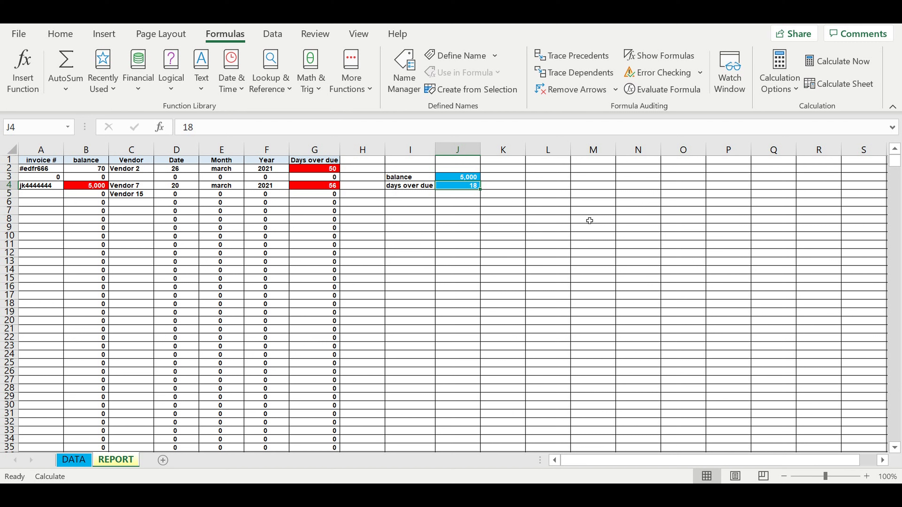
pyautogui.write('60')
pyautogui.press('Return')
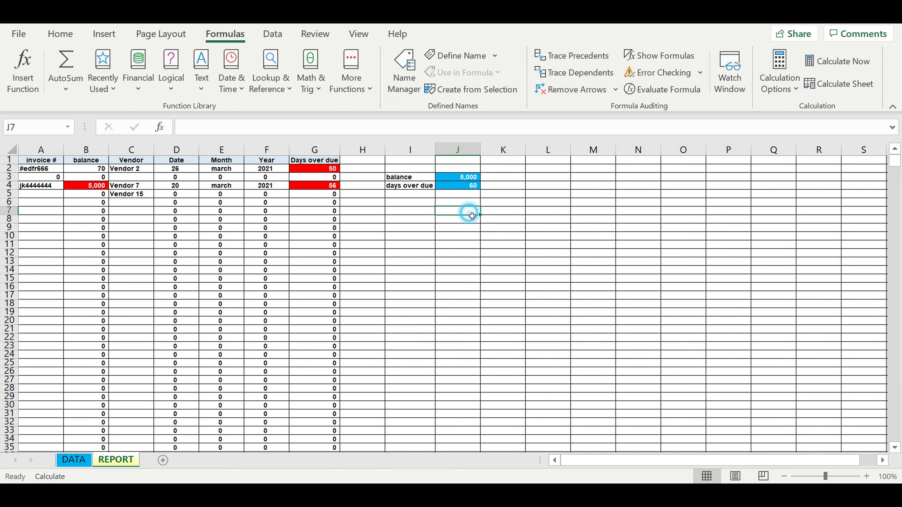
pyautogui.click(468, 188)
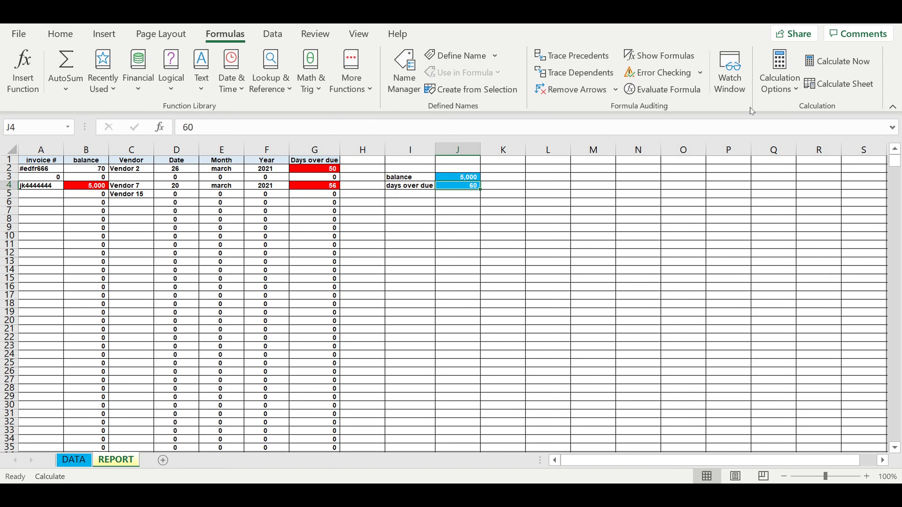
pyautogui.click(843, 62)
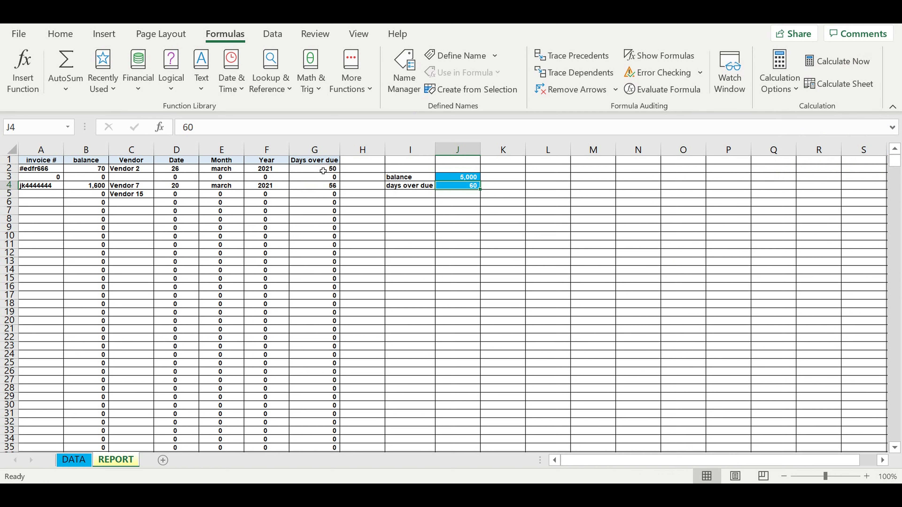
# Step: Set the REPORT sheet's balance threshold to 50, recalculate the workbook, and check the balance column against it
pyautogui.click(322, 187)
pyautogui.click(470, 187)
pyautogui.press('Up')
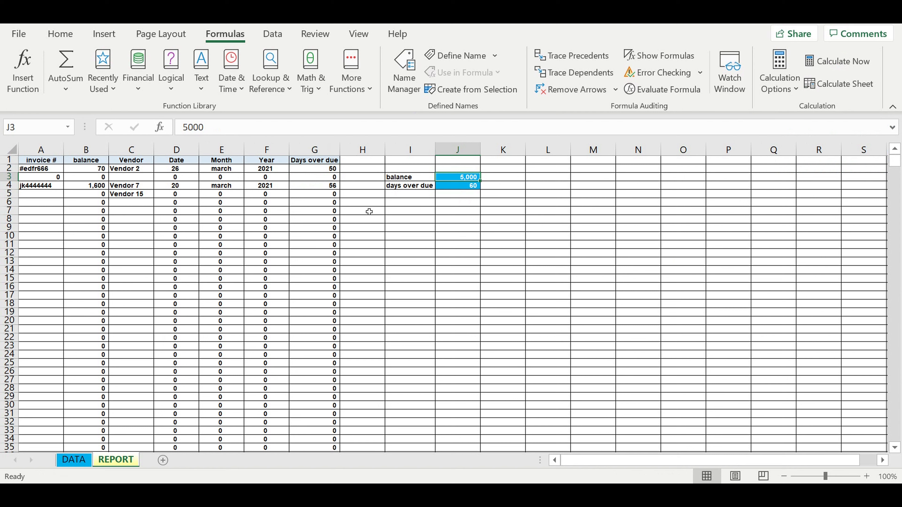
pyautogui.write('50')
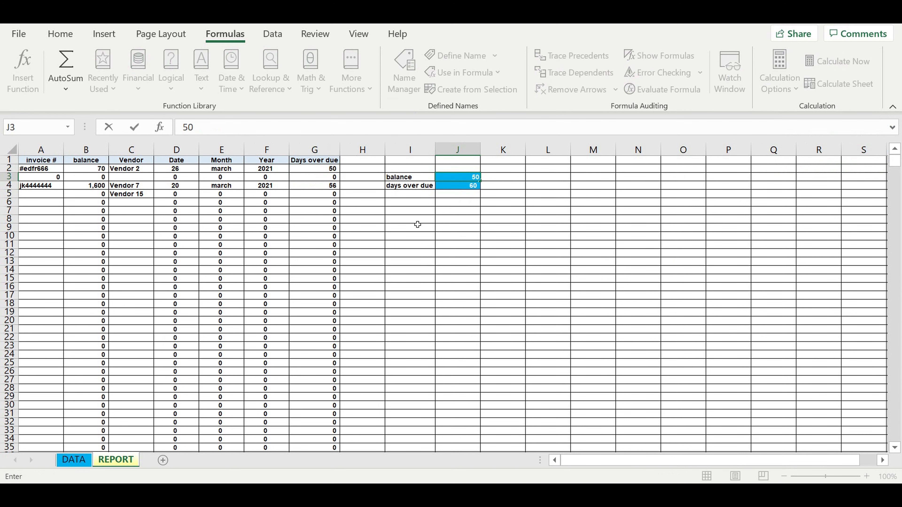
pyautogui.press('Return')
pyautogui.press('Return')
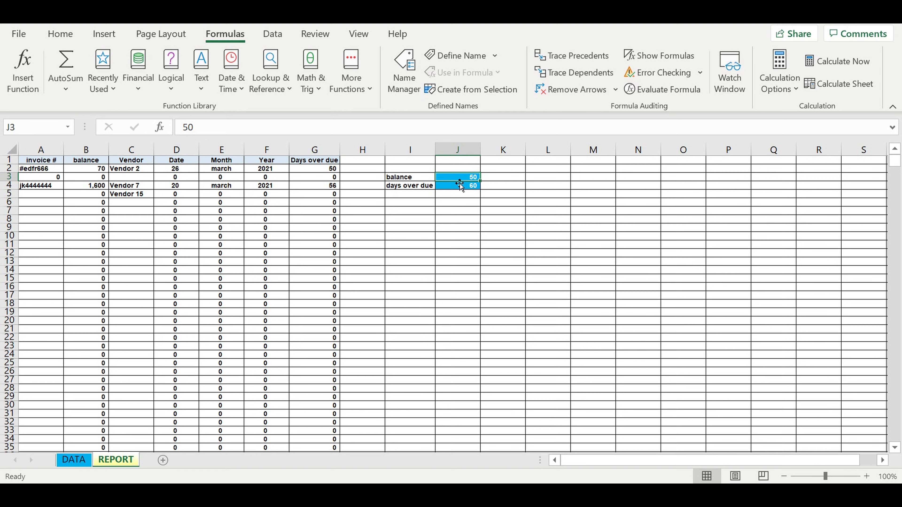
pyautogui.click(833, 63)
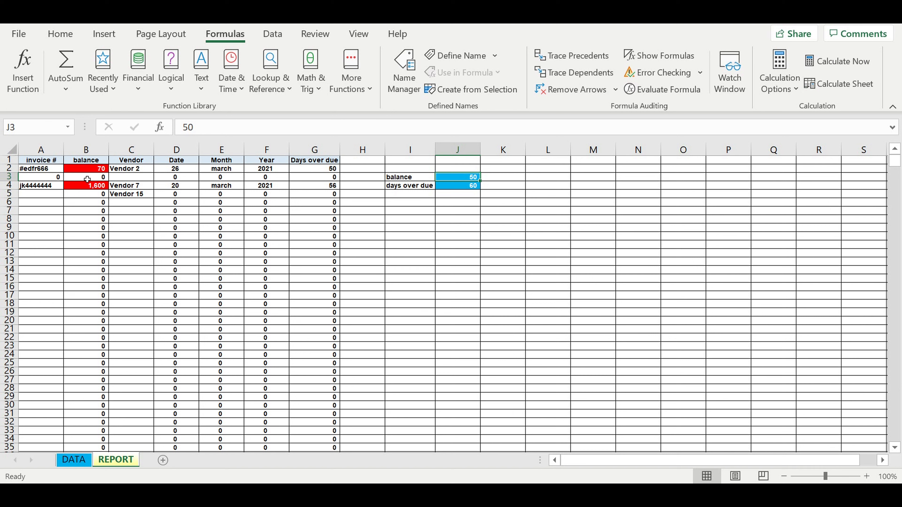
pyautogui.moveTo(87, 168); pyautogui.dragTo(87, 197)
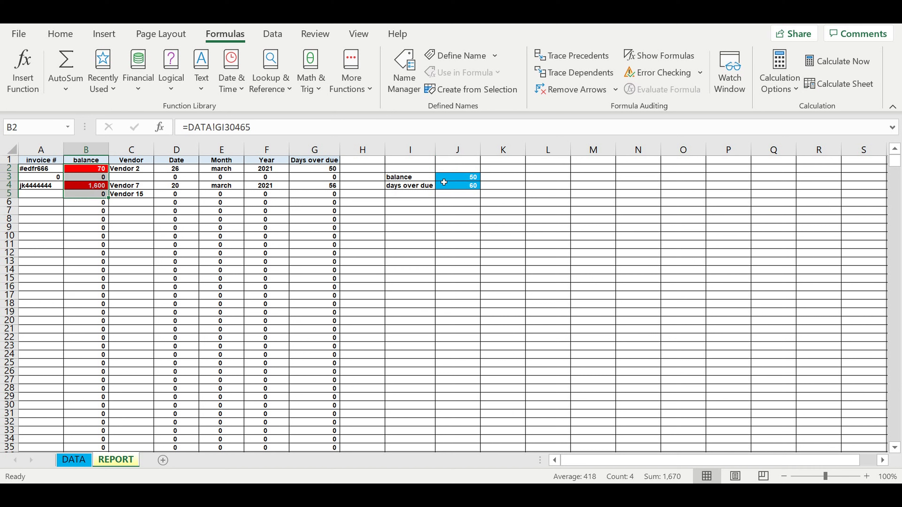
pyautogui.click(454, 177)
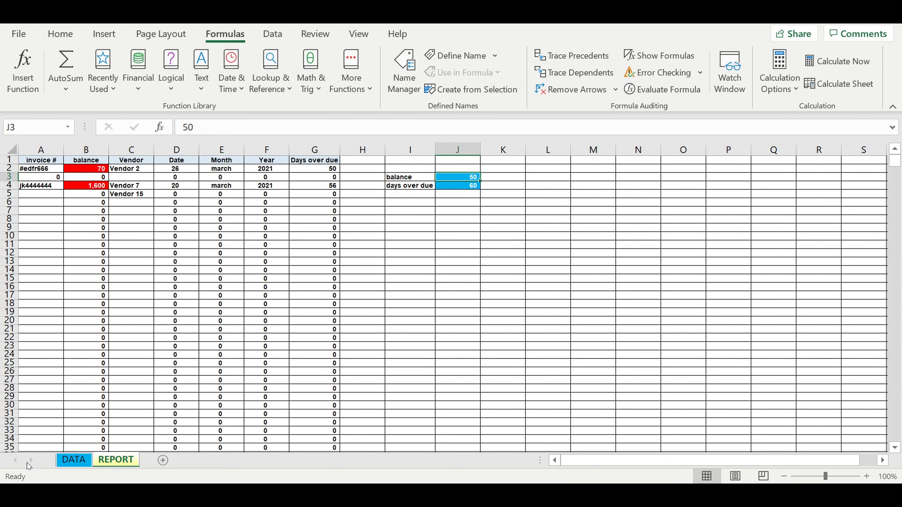
# Step: Review each vendor's debt at the beginning and end of the period on the DATA sheet
pyautogui.click(79, 460)
pyautogui.scroll(20, 444, 371)
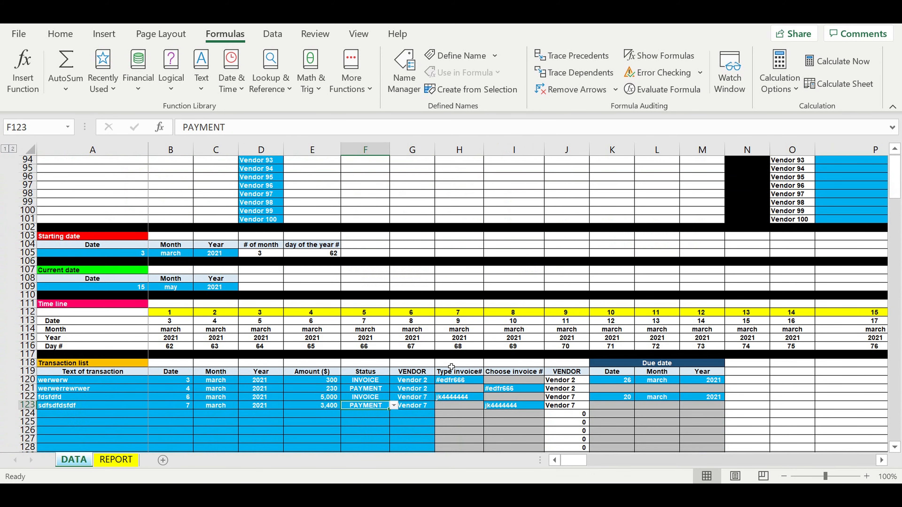
pyautogui.scroll(3, 452, 367)
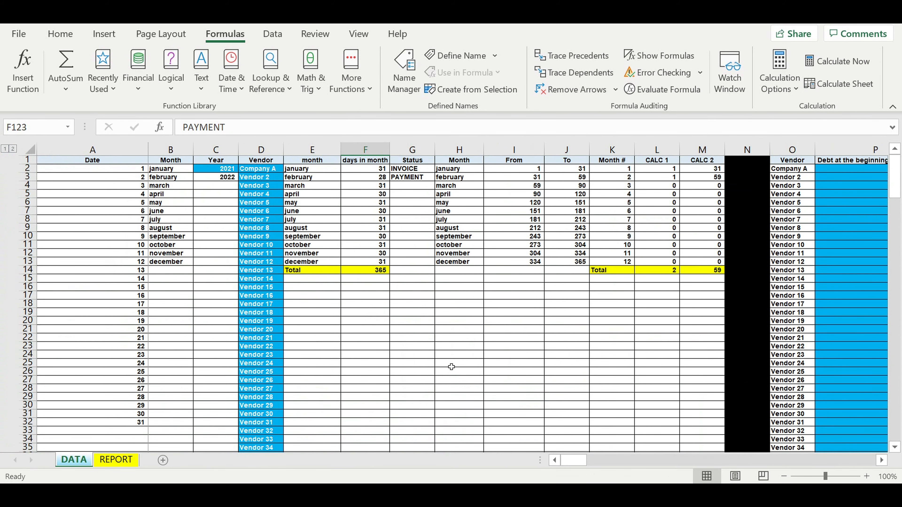
pyautogui.click(883, 460)
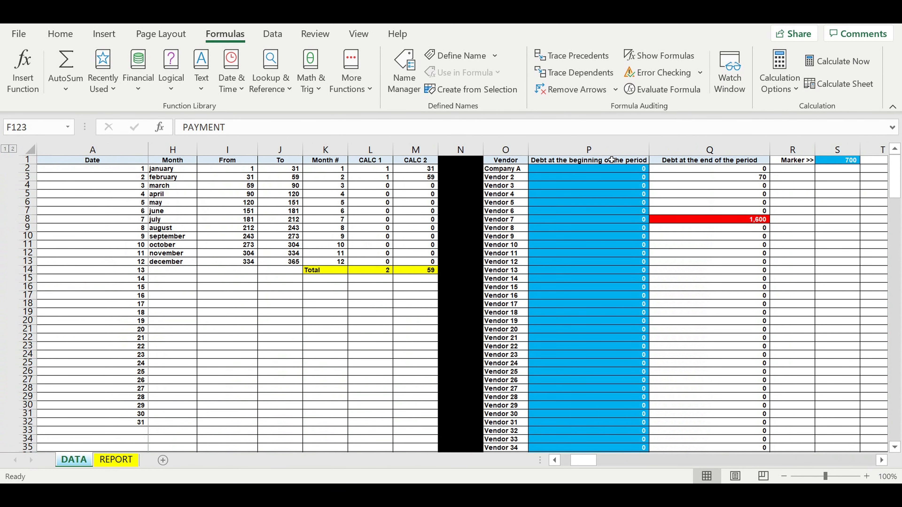
pyautogui.moveTo(611, 171); pyautogui.dragTo(699, 355)
pyautogui.moveTo(623, 170); pyautogui.dragTo(711, 397)
pyautogui.click(821, 289)
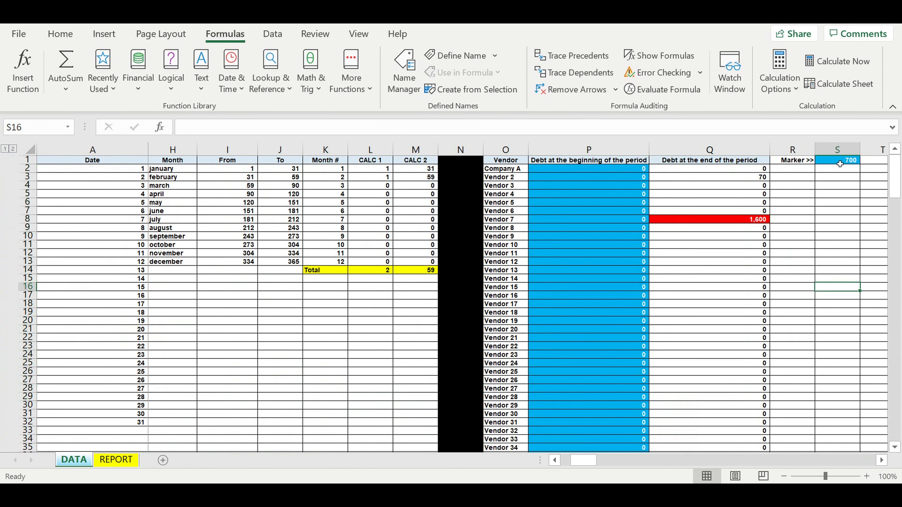
# Step: Set the Marker value beside the vendor debt table to 20, recalculate, and check the debt columns against it
pyautogui.click(840, 164)
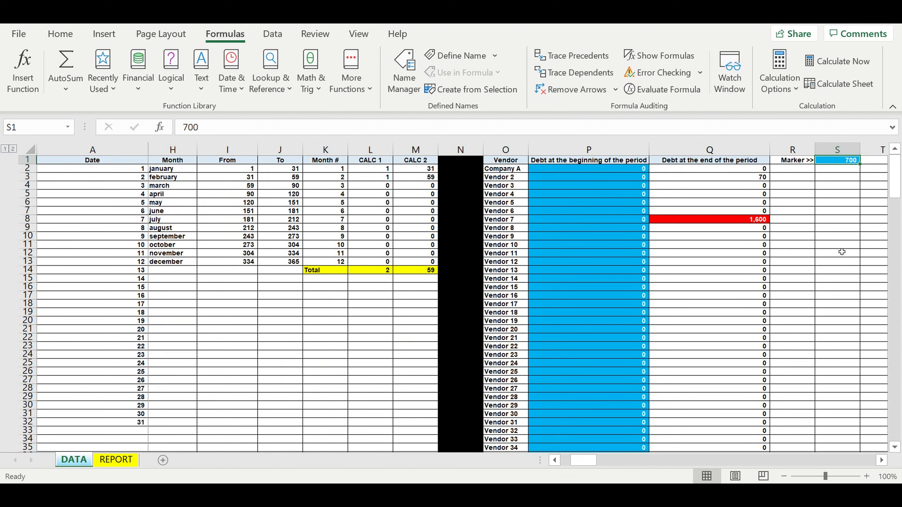
pyautogui.write('20')
pyautogui.press('Return')
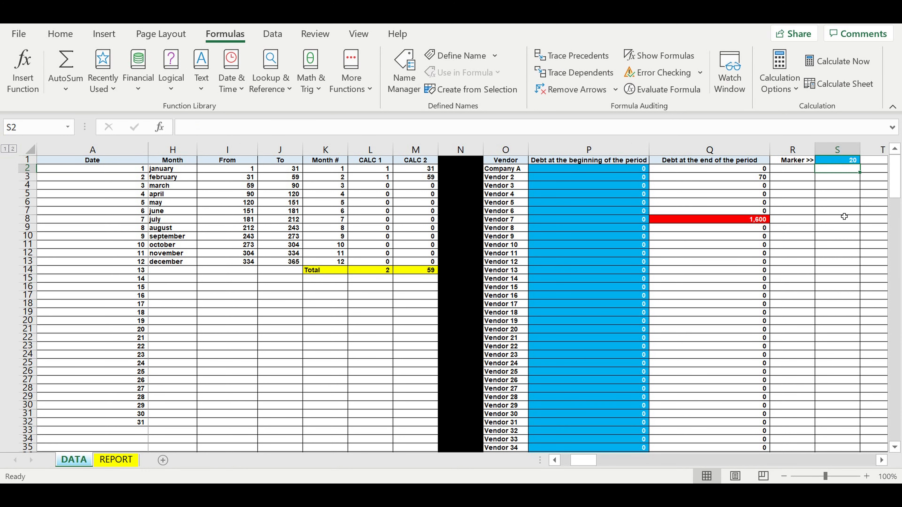
pyautogui.click(837, 210)
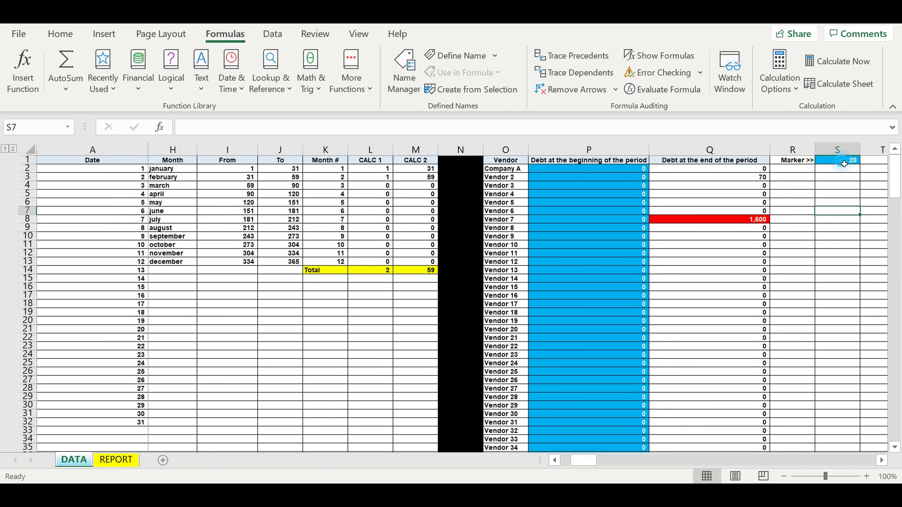
pyautogui.click(843, 163)
pyautogui.click(834, 68)
pyautogui.click(837, 220)
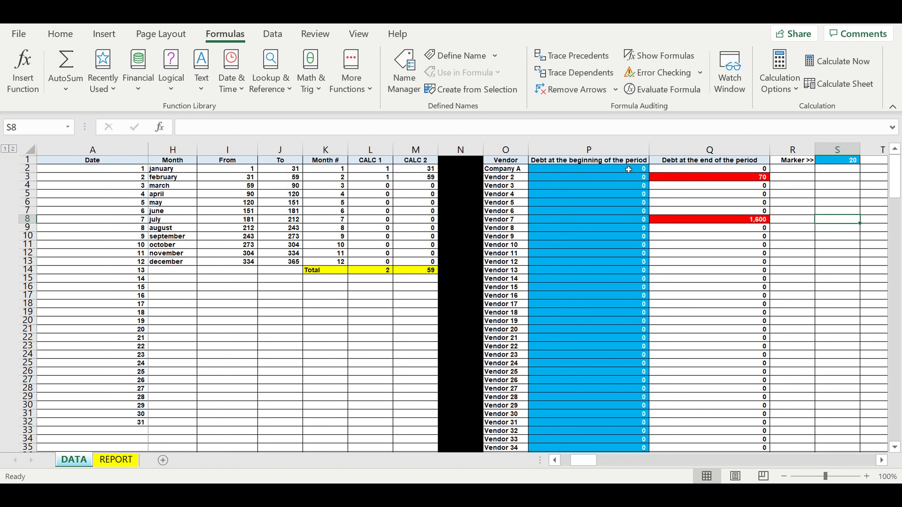
pyautogui.moveTo(628, 170); pyautogui.dragTo(710, 270)
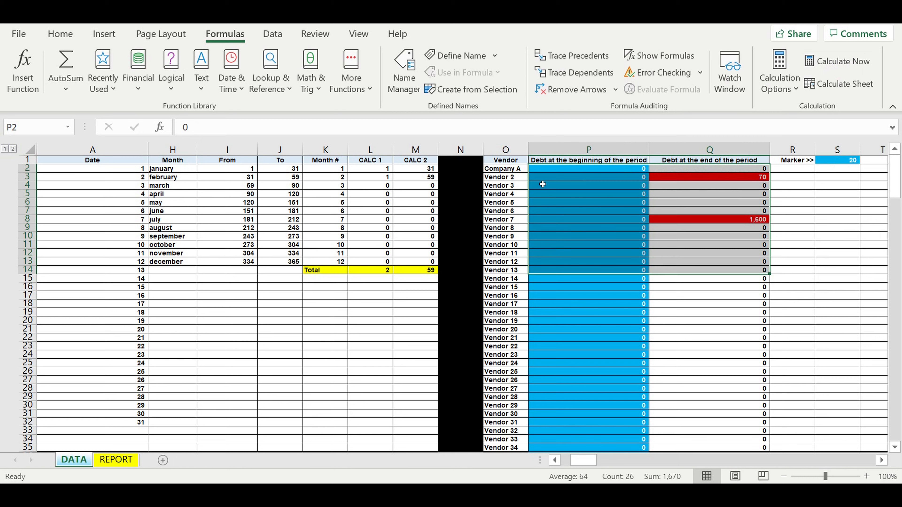
pyautogui.click(841, 162)
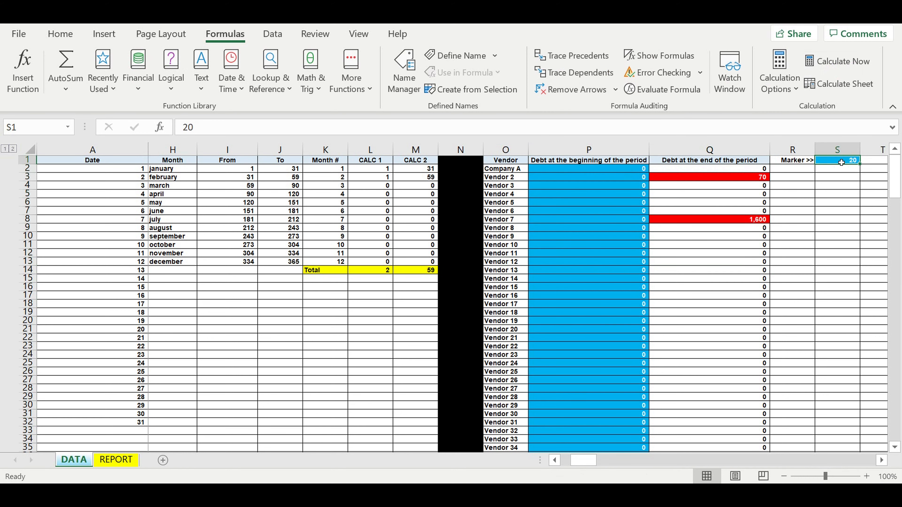
# Step: Enter 300 as Vendor 4's debt at the beginning of the period and recalculate the workbook
pyautogui.click(626, 197)
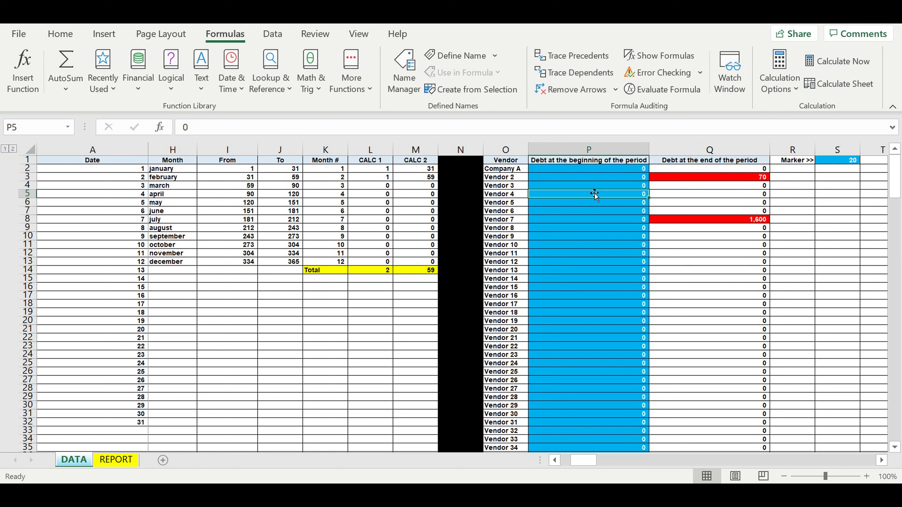
pyautogui.write('300')
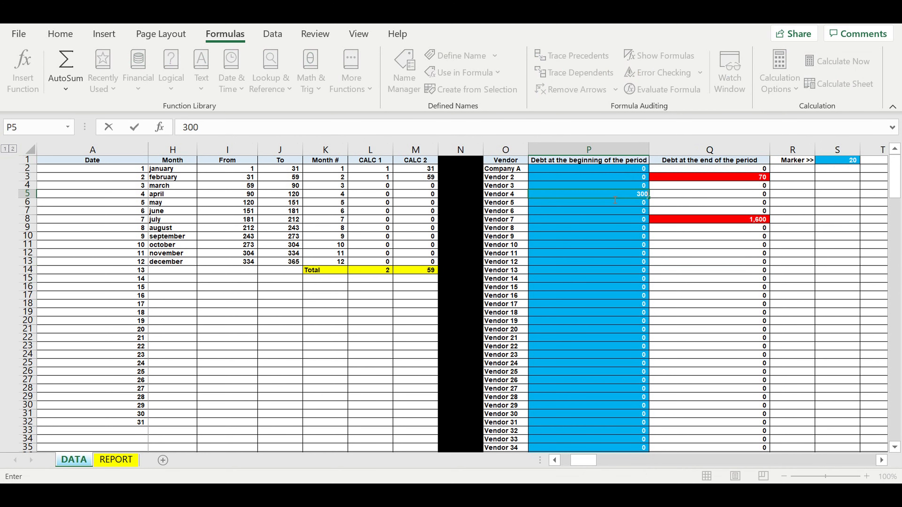
pyautogui.press('Return')
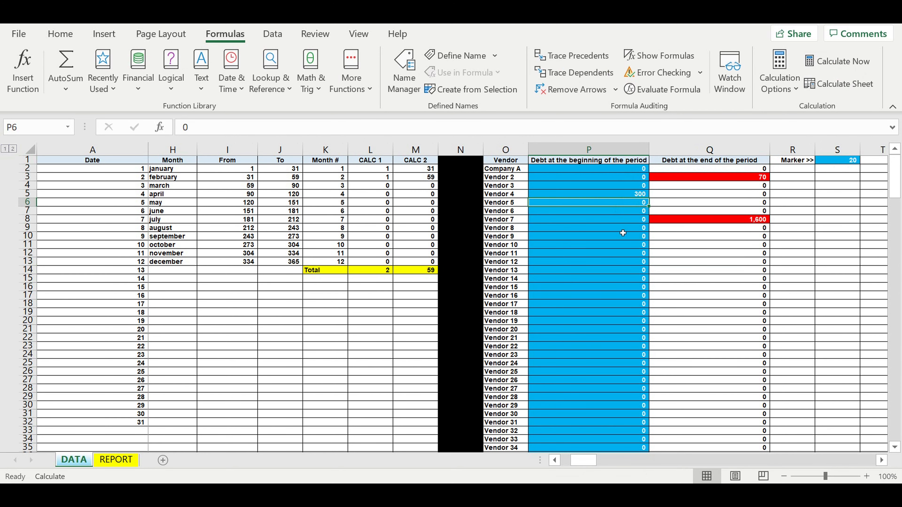
pyautogui.press('F9')
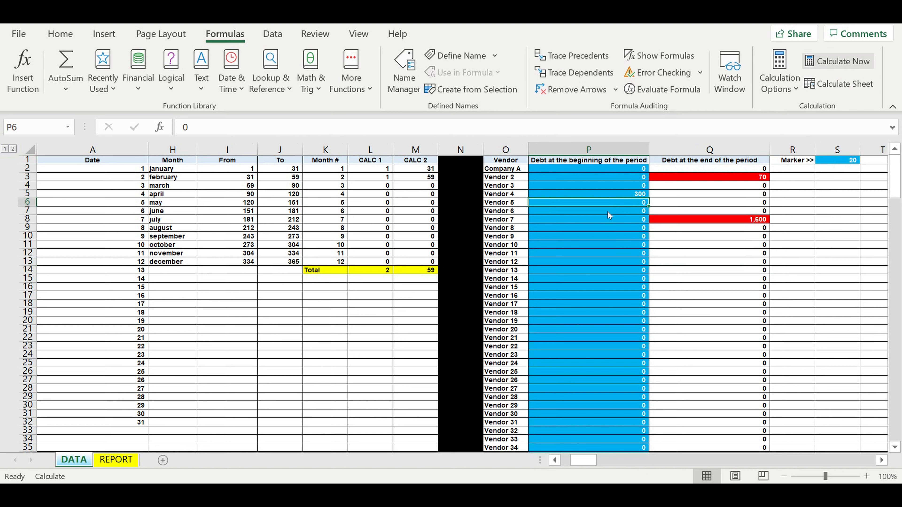
# Step: Recalculate the workbook and check Vendor 4's beginning debt against the debt at the end of the period
pyautogui.press('F9')
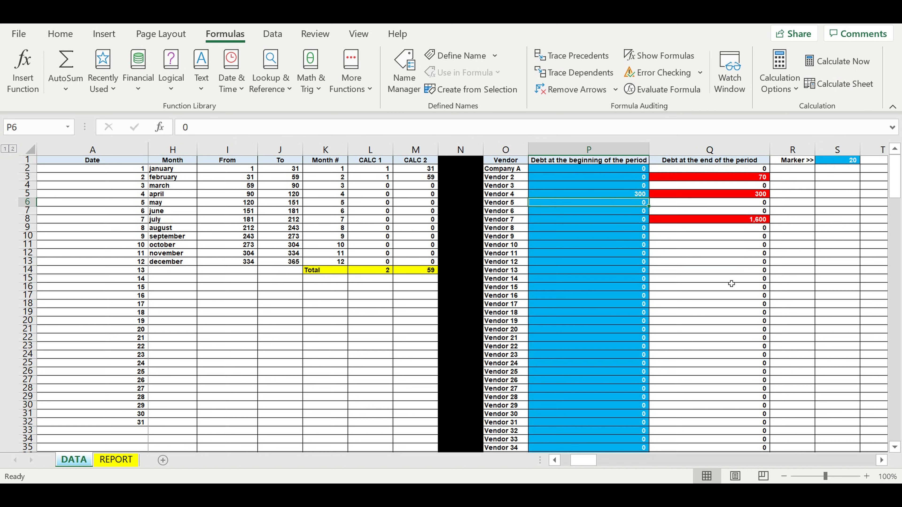
pyautogui.press('Up')
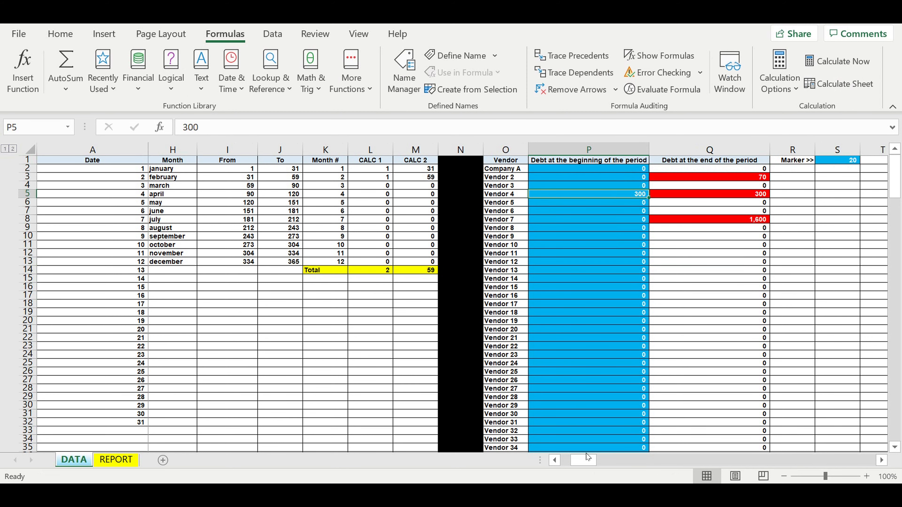
# Step: Examine the DATA sheet's transaction list, highlighting the rows from row 124 down across columns A to M
pyautogui.moveTo(588, 458); pyautogui.dragTo(532, 456)
pyautogui.scroll(-20, 77, 186)
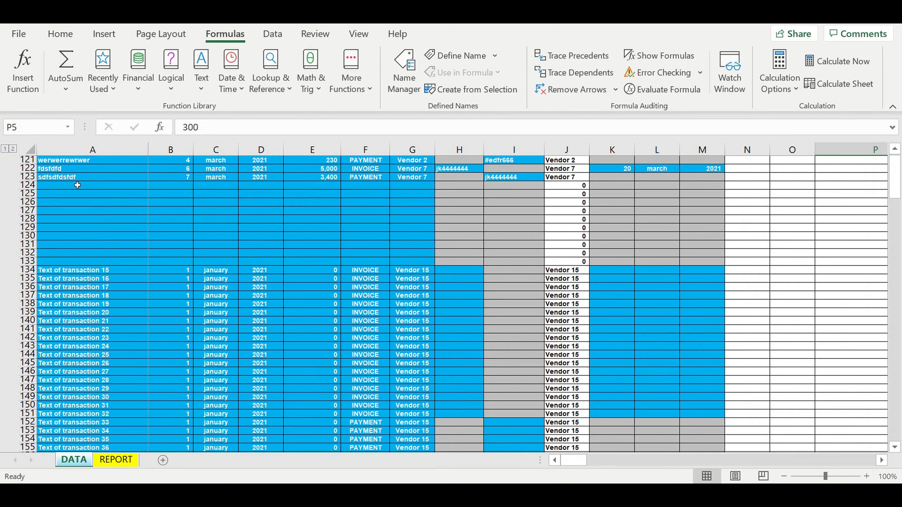
pyautogui.moveTo(77, 185); pyautogui.dragTo(707, 447)
pyautogui.scroll(6, 312, 238)
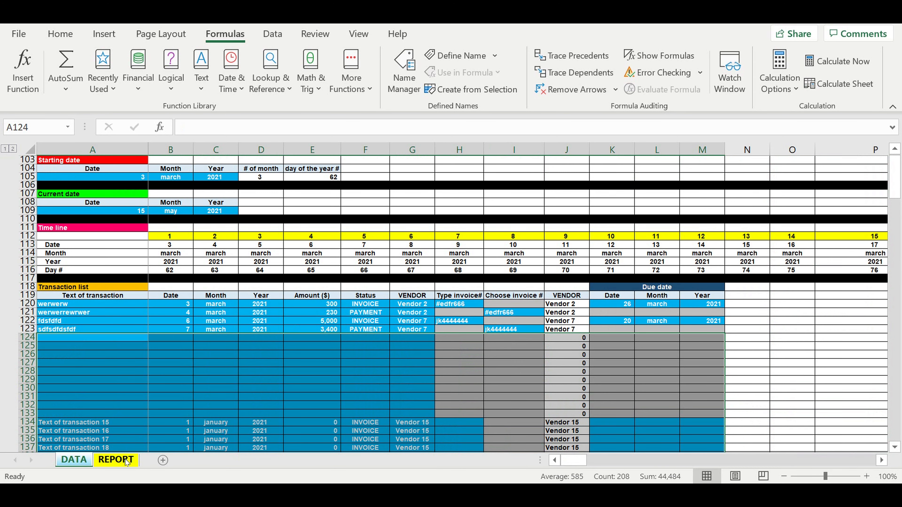
# Step: Review the invoice number and days over due columns on the REPORT sheet and return to the DATA sheet
pyautogui.click(117, 460)
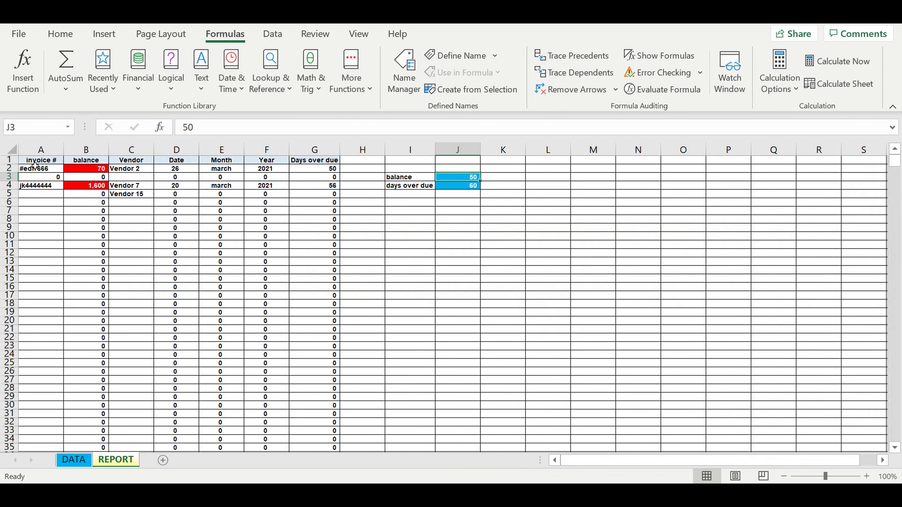
pyautogui.moveTo(35, 164); pyautogui.dragTo(39, 286)
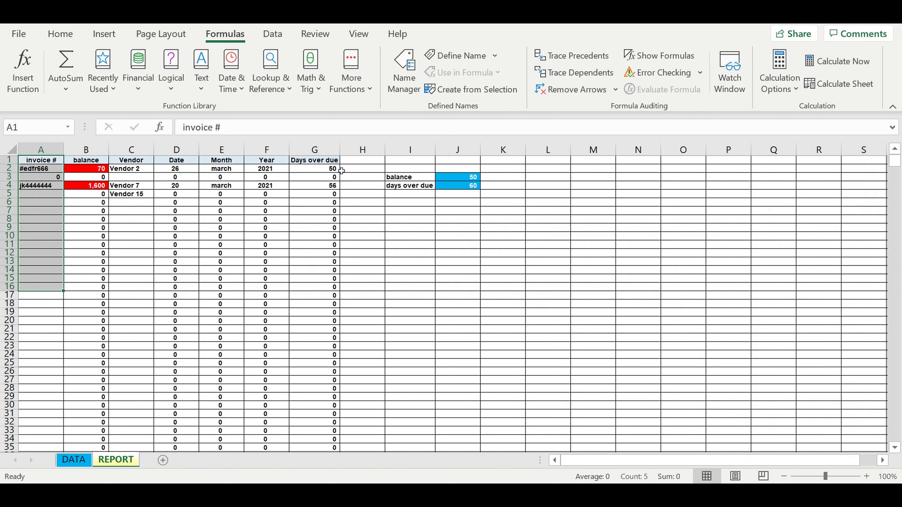
pyautogui.moveTo(338, 170); pyautogui.dragTo(331, 267)
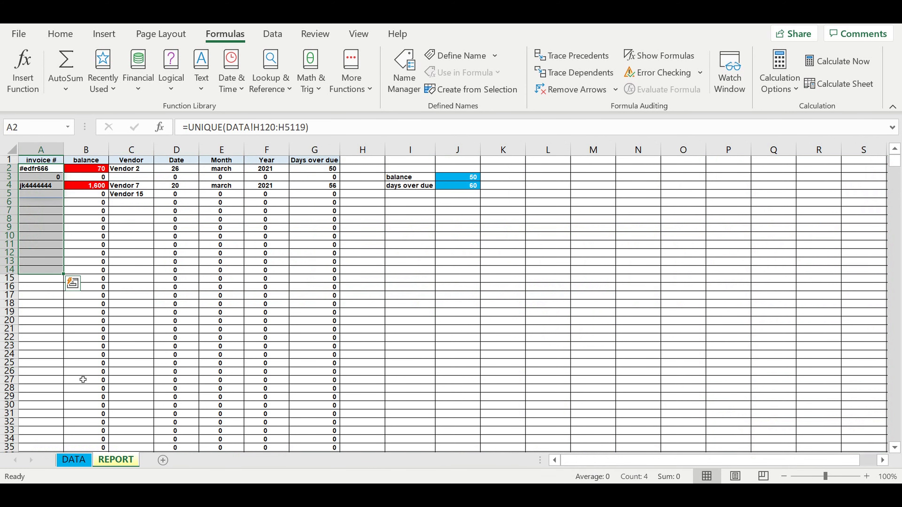
pyautogui.hotkey('ctrl', 'pageup')
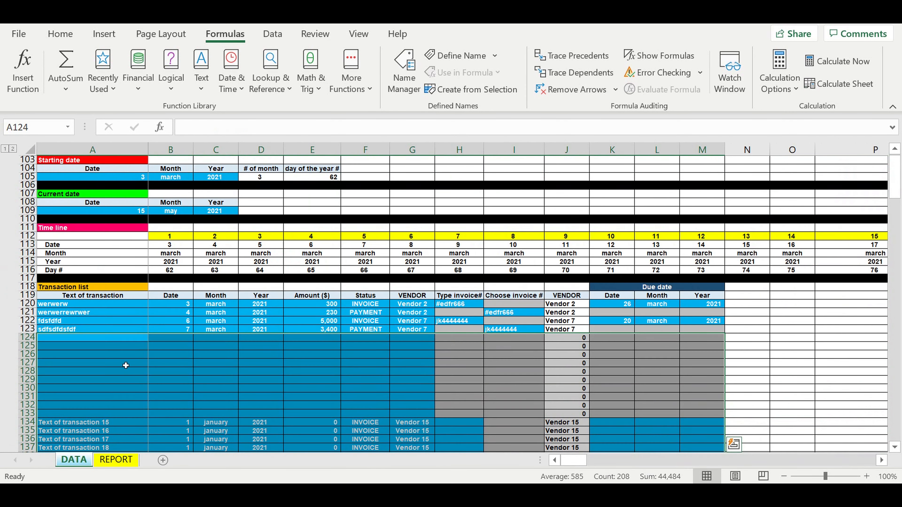